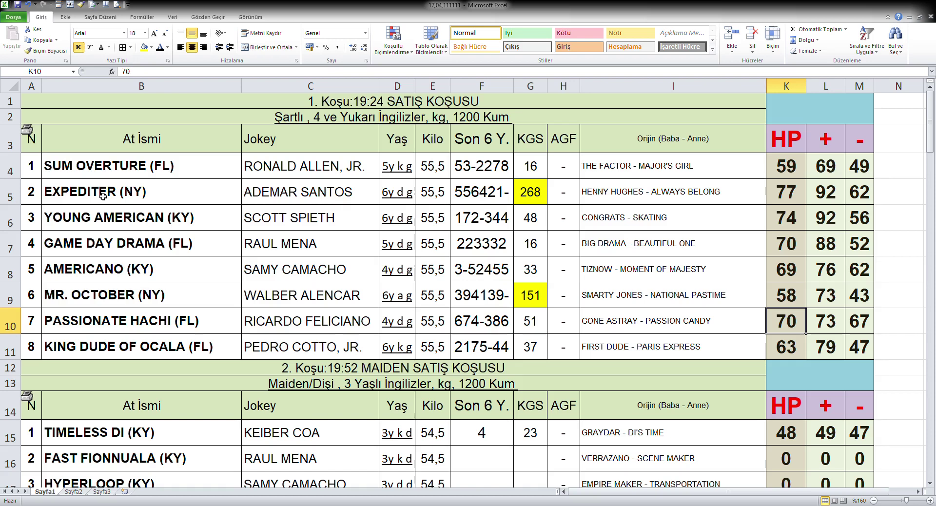
Sort the first race's horses in rows 4 to 11 by the minus column (M) in descending order.
{"action": "left_click_drag", "start_coordinate": [17, 175], "coordinate": [48, 346]}
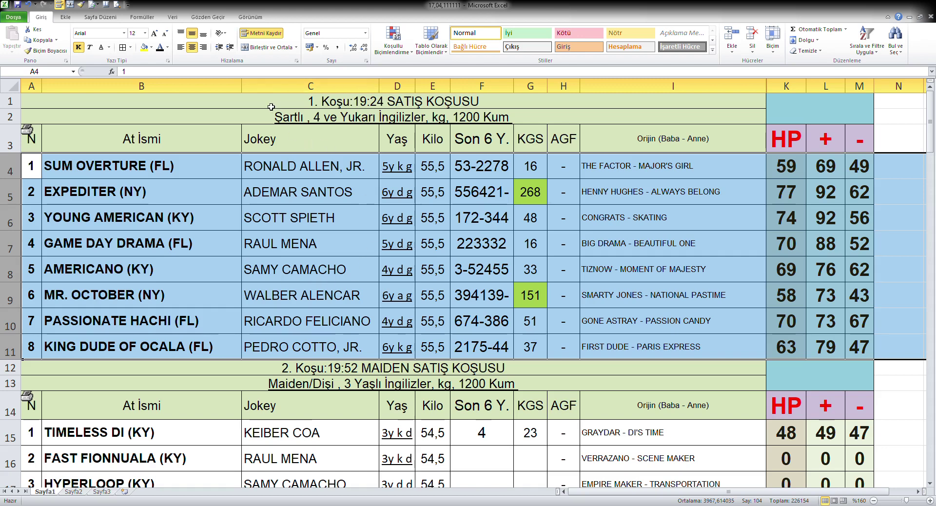
{"action": "left_click", "coordinate": [175, 19]}
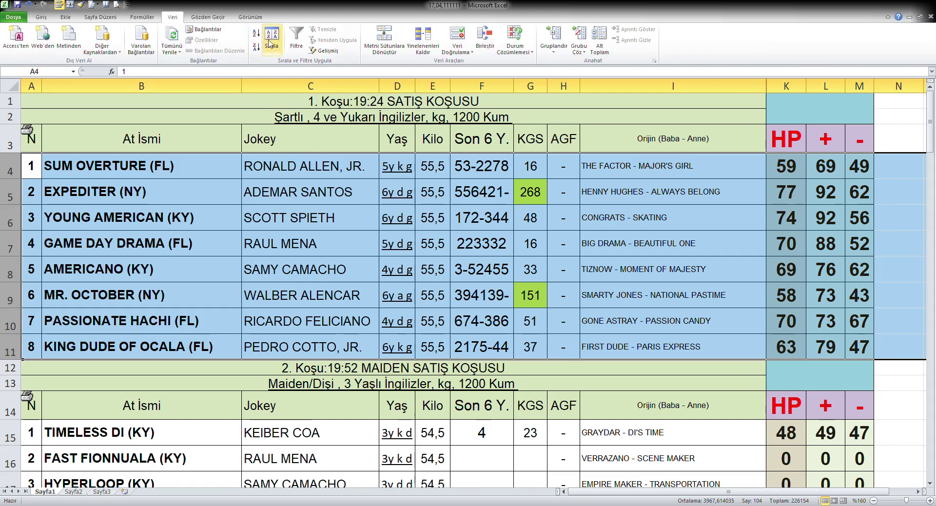
{"action": "left_click_drag", "start_coordinate": [31, 192], "coordinate": [858, 346]}
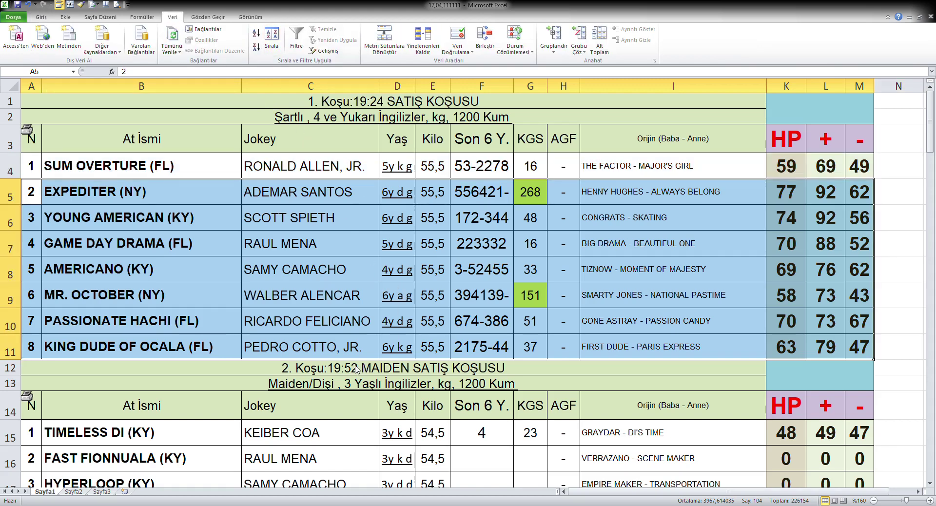
{"action": "left_click_drag", "start_coordinate": [31, 165], "coordinate": [898, 347]}
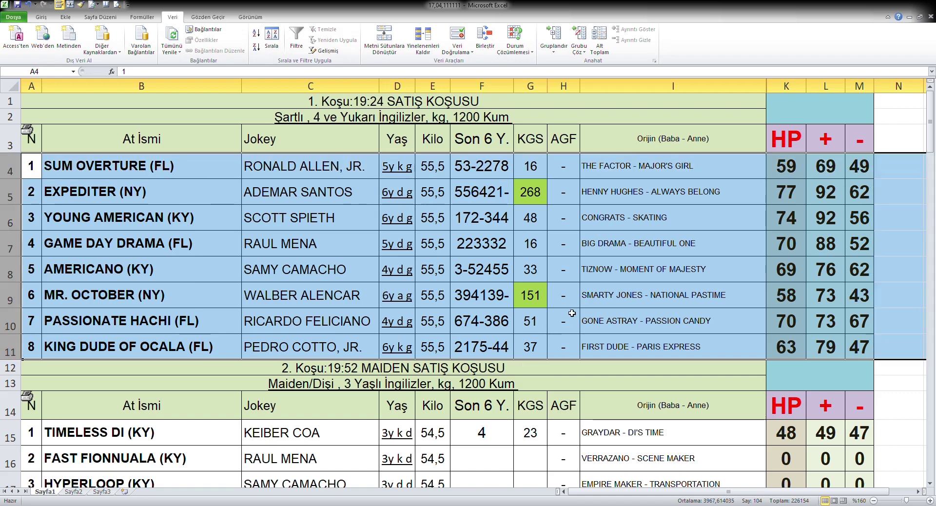
{"action": "left_click", "coordinate": [272, 36]}
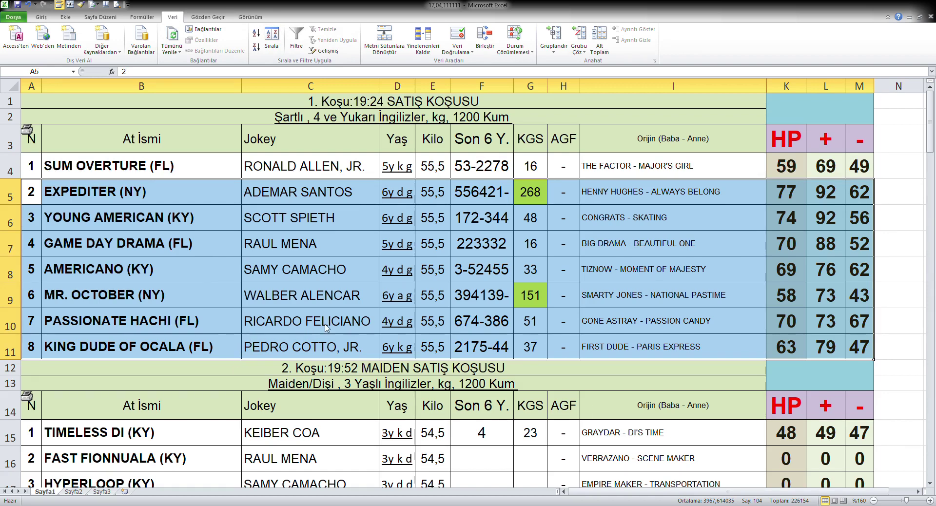
{"action": "key", "text": "ctrl+z"}
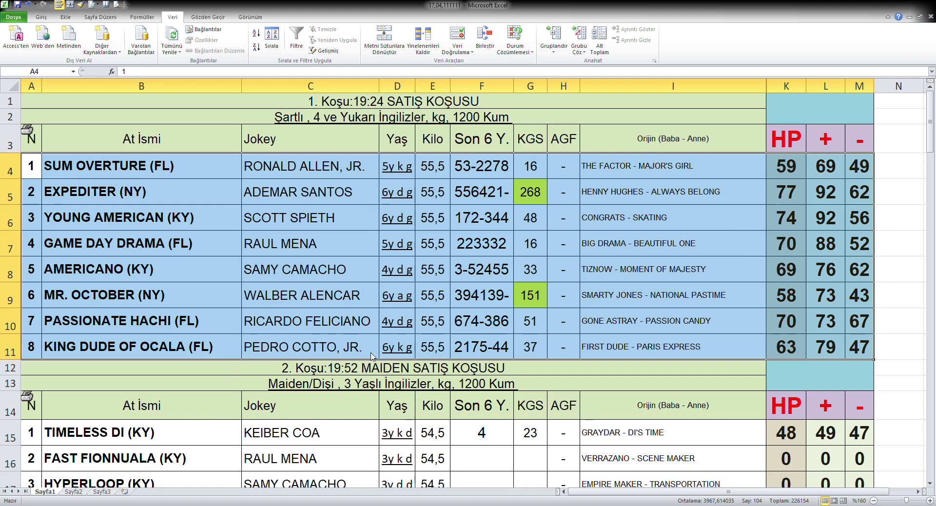
{"action": "key", "text": "ctrl+y"}
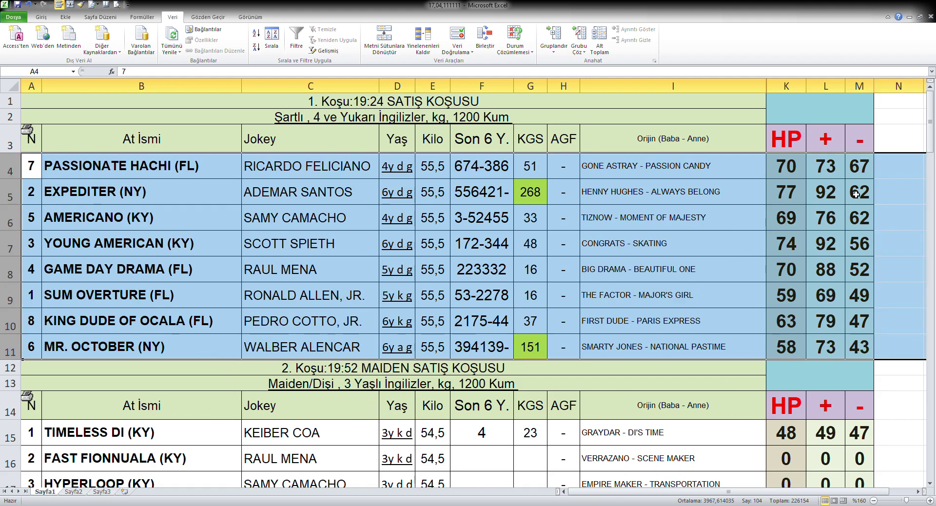
Fill the first race's three highest minus-column values, M4:M6, with orange.
{"action": "left_click_drag", "start_coordinate": [863, 178], "coordinate": [865, 217]}
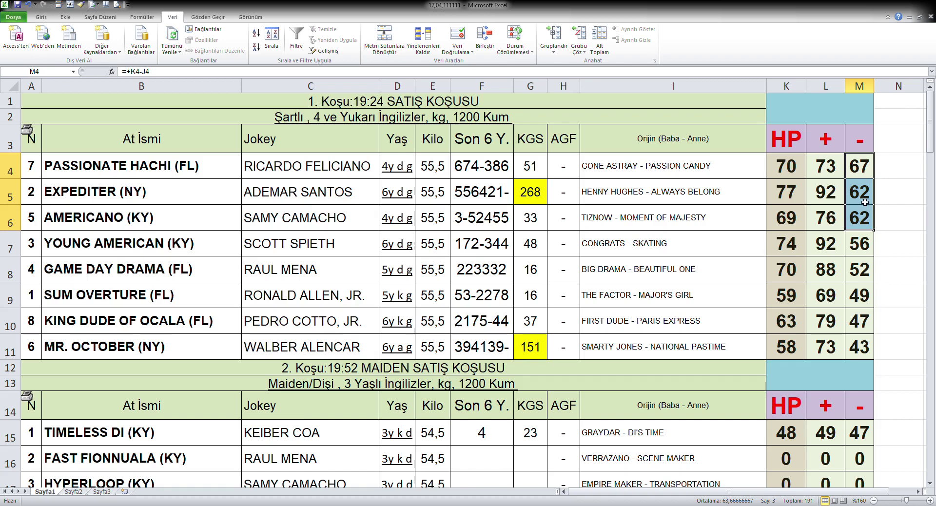
{"action": "key", "text": "ctrl+y"}
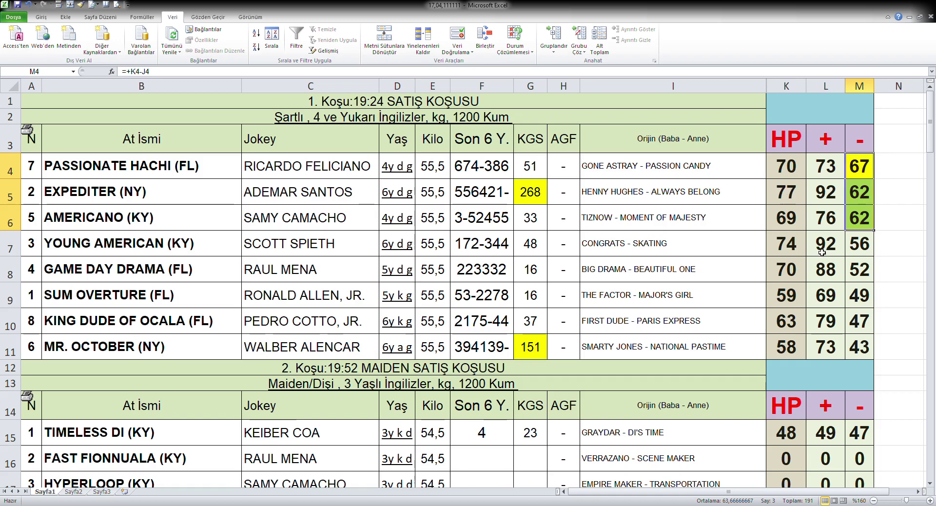
{"action": "left_click_drag", "start_coordinate": [862, 174], "coordinate": [863, 218]}
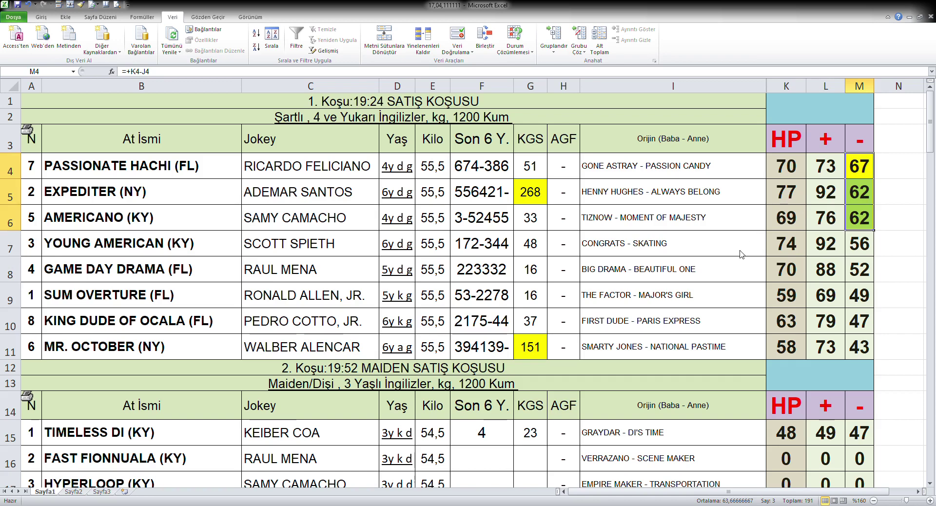
{"action": "key", "text": "ctrl+z"}
{"action": "left_click", "coordinate": [826, 290]}
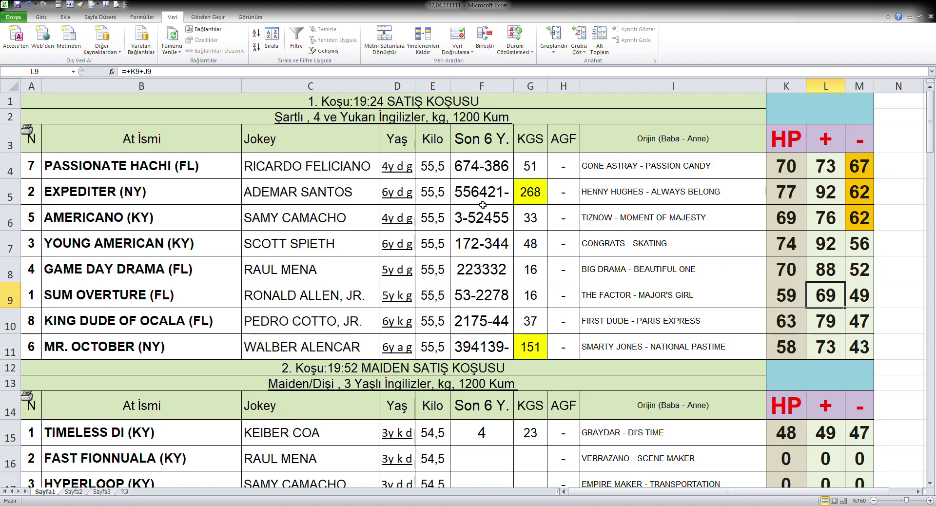
Re-sort rows 4 to 11 by the plus column (L) in descending order and fill the top three horses' HP and plus cells, K4:L6, green.
{"action": "left_click_drag", "start_coordinate": [9, 166], "coordinate": [65, 335]}
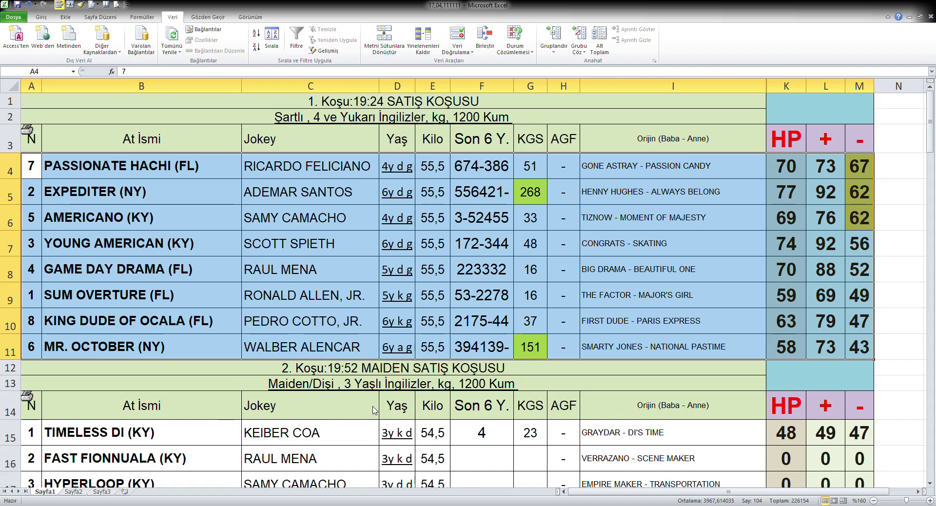
{"action": "key", "text": "ctrl+q"}
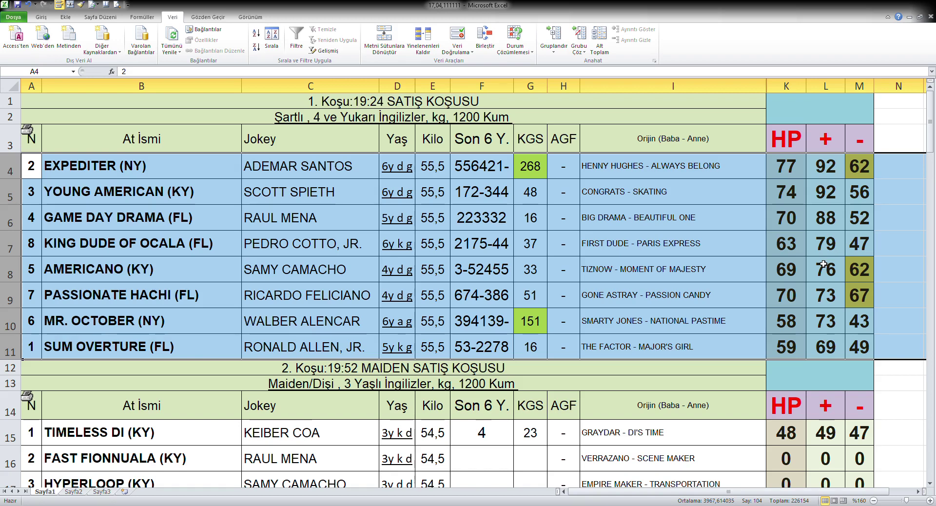
{"action": "left_click_drag", "start_coordinate": [792, 173], "coordinate": [823, 218]}
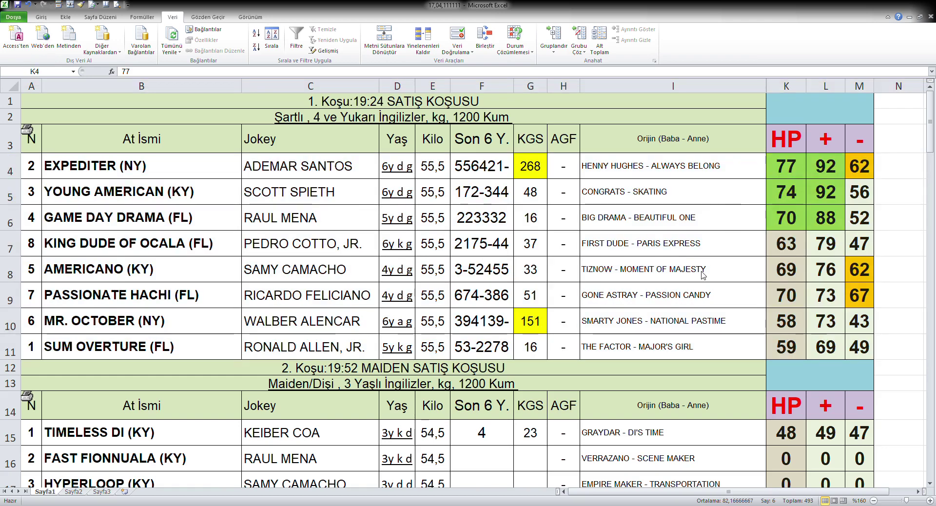
{"action": "left_click", "coordinate": [791, 294]}
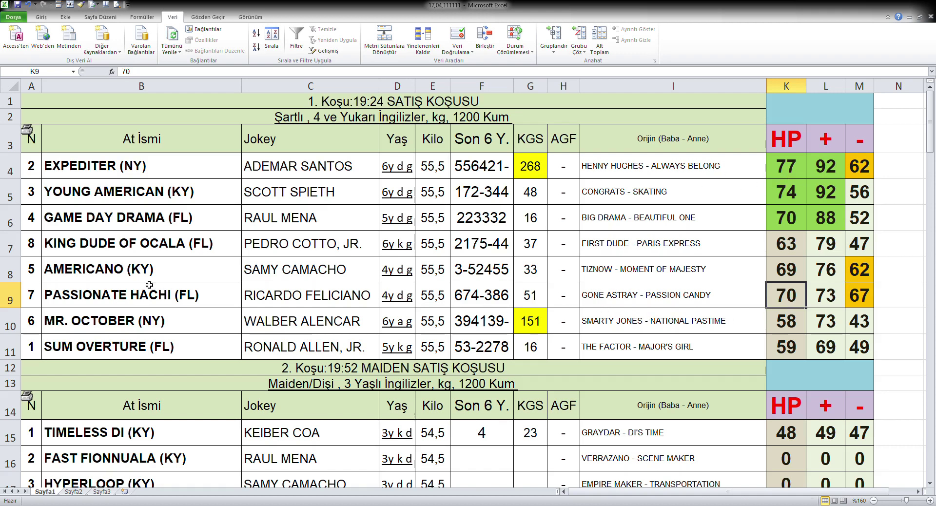
Fill the number and name cells of AMERICANO (KY) and PASSIONATE HACHI (FL) with green.
{"action": "left_click_drag", "start_coordinate": [32, 278], "coordinate": [102, 271]}
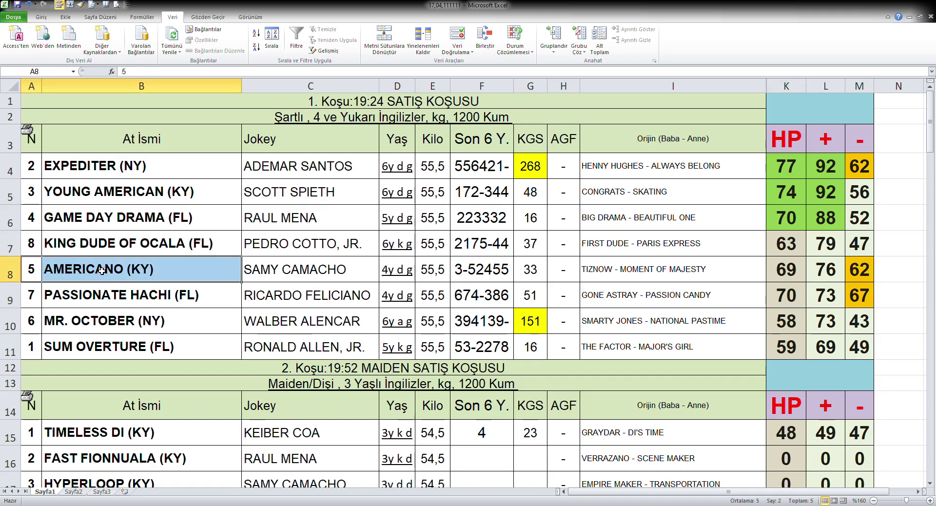
{"action": "key", "text": "F4"}
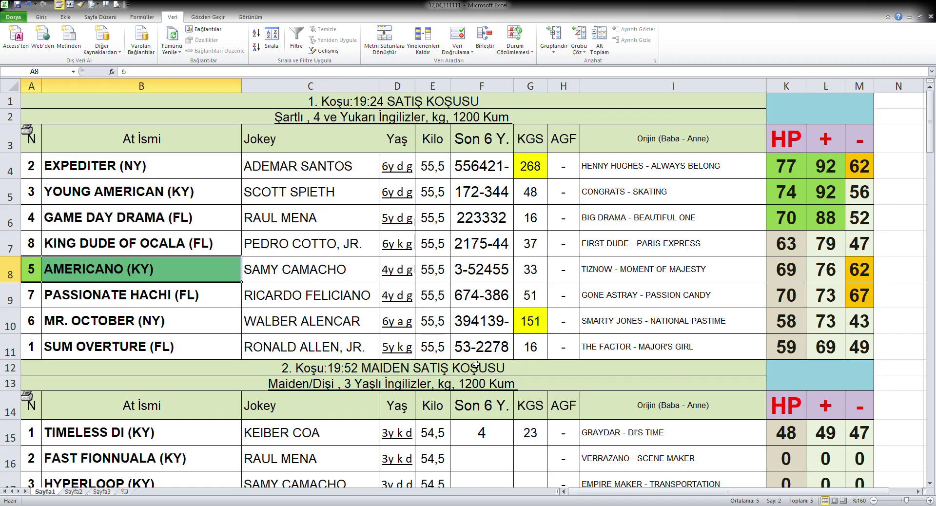
{"action": "left_click_drag", "start_coordinate": [32, 300], "coordinate": [61, 300]}
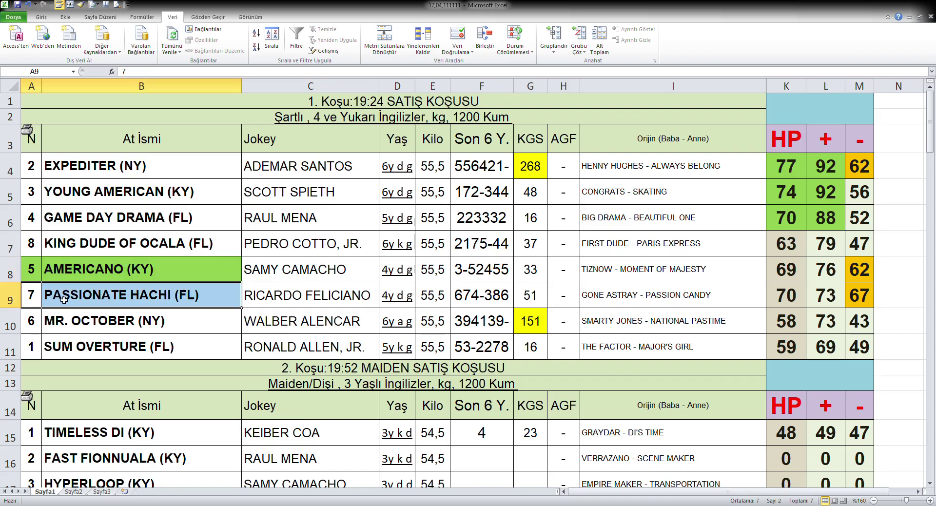
{"action": "key", "text": "F4"}
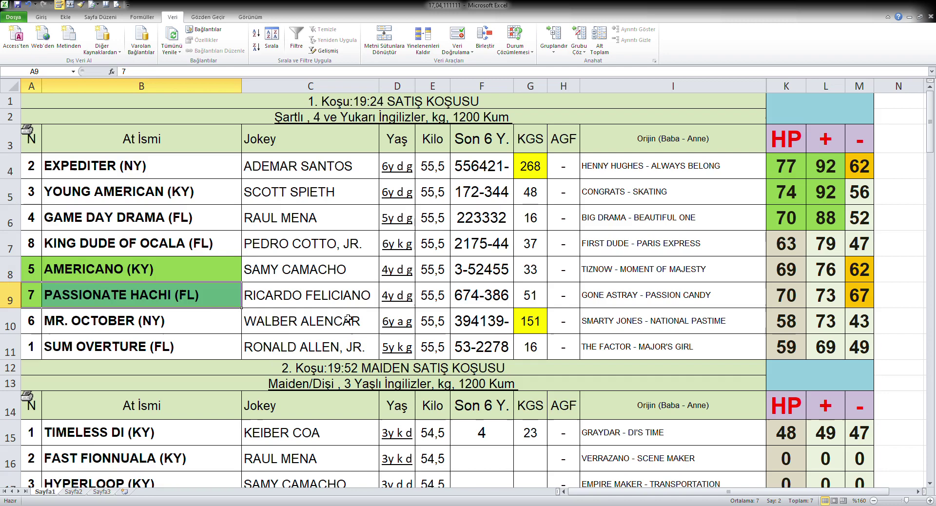
{"action": "left_click", "coordinate": [505, 304]}
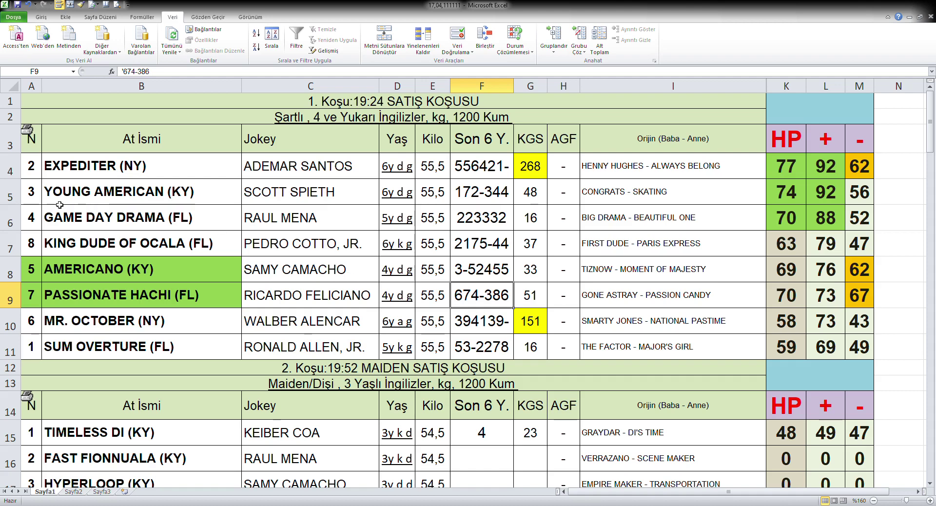
Fill YOUNG AMERICAN (KY)'s number and name cells and the number cells of the top three horses, A4:A6, with green.
{"action": "left_click_drag", "start_coordinate": [39, 200], "coordinate": [73, 200]}
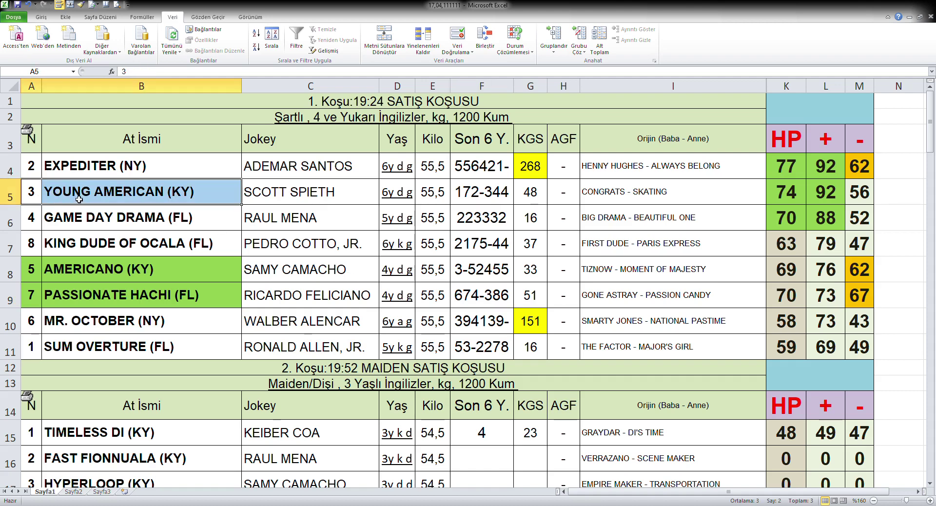
{"action": "key", "text": "F4"}
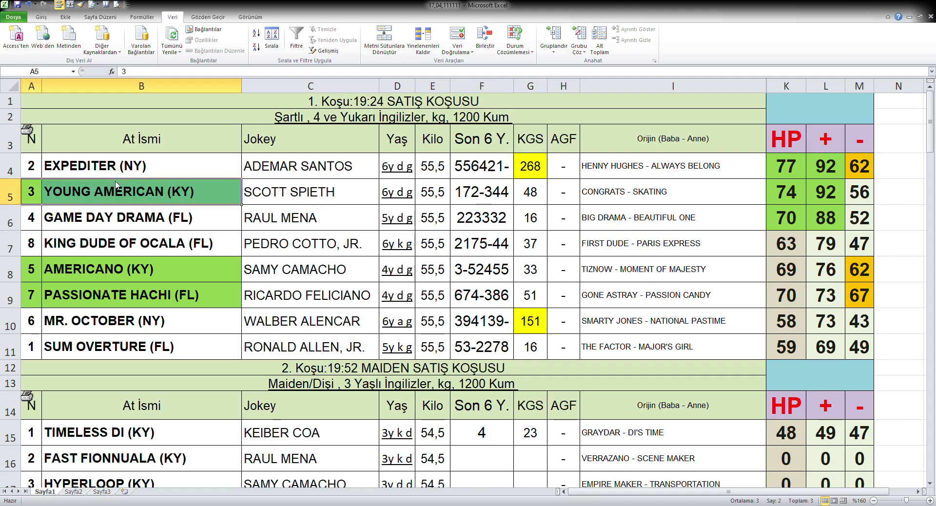
{"action": "left_click", "coordinate": [332, 243]}
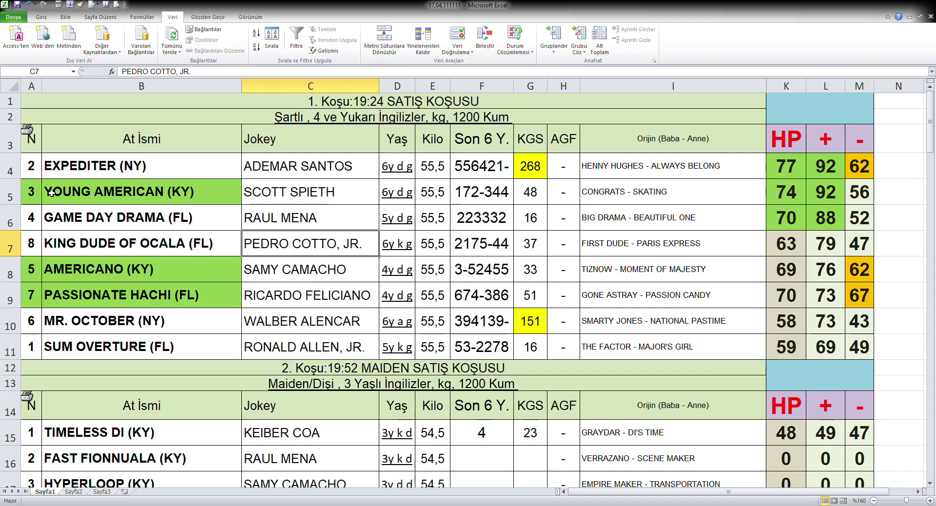
{"action": "left_click_drag", "start_coordinate": [32, 169], "coordinate": [35, 219]}
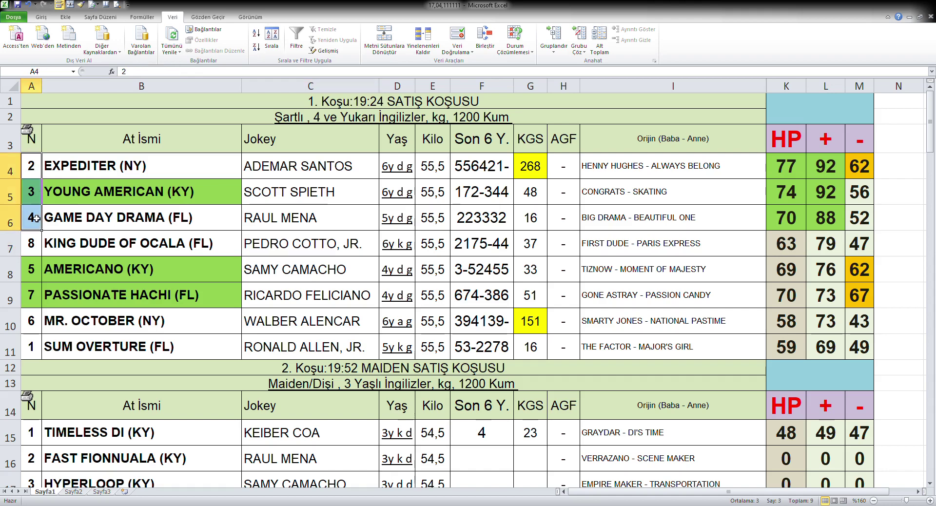
{"action": "left_click", "coordinate": [432, 254]}
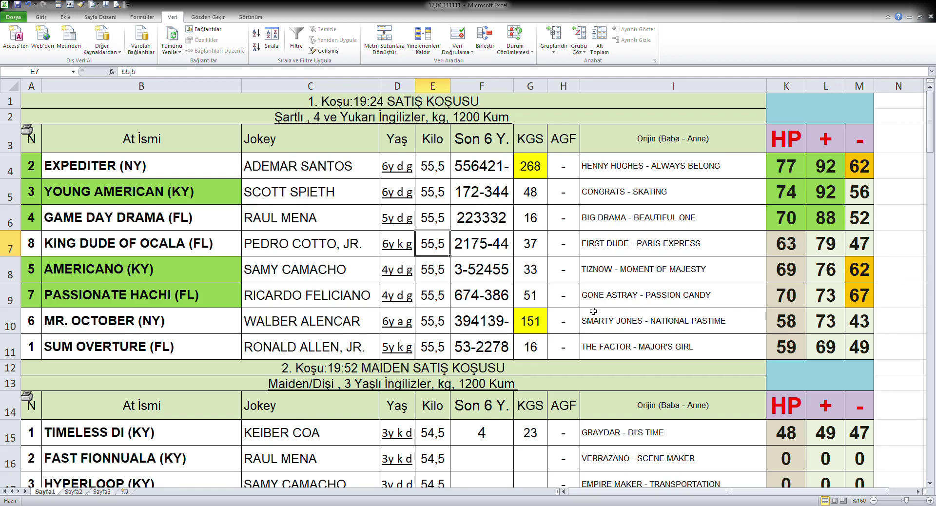
Sort the second race's horses in rows 15 to 22 by the minus column (M) in descending order.
{"action": "scroll", "coordinate": [477, 302], "scroll_direction": "down", "scroll_amount": 4}
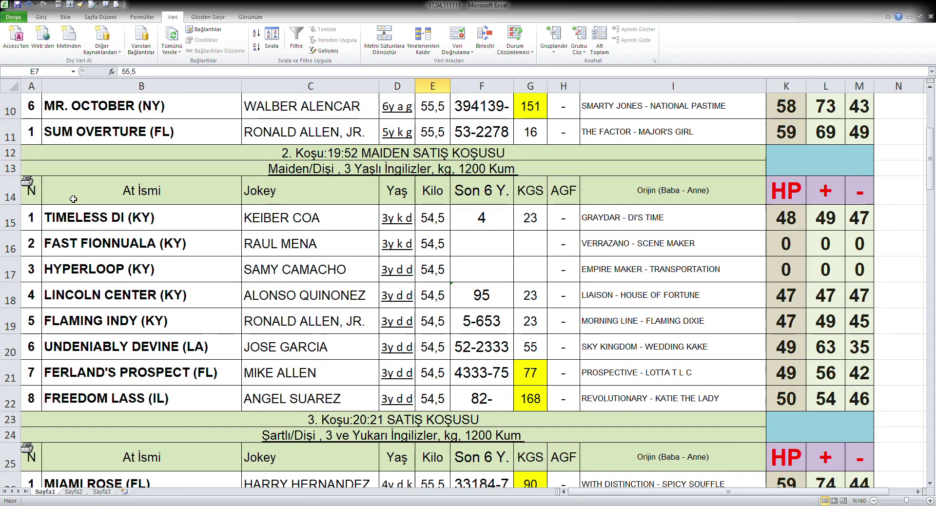
{"action": "scroll", "coordinate": [10, 205], "scroll_direction": "up", "scroll_amount": 1}
{"action": "left_click_drag", "start_coordinate": [10, 217], "coordinate": [14, 400]}
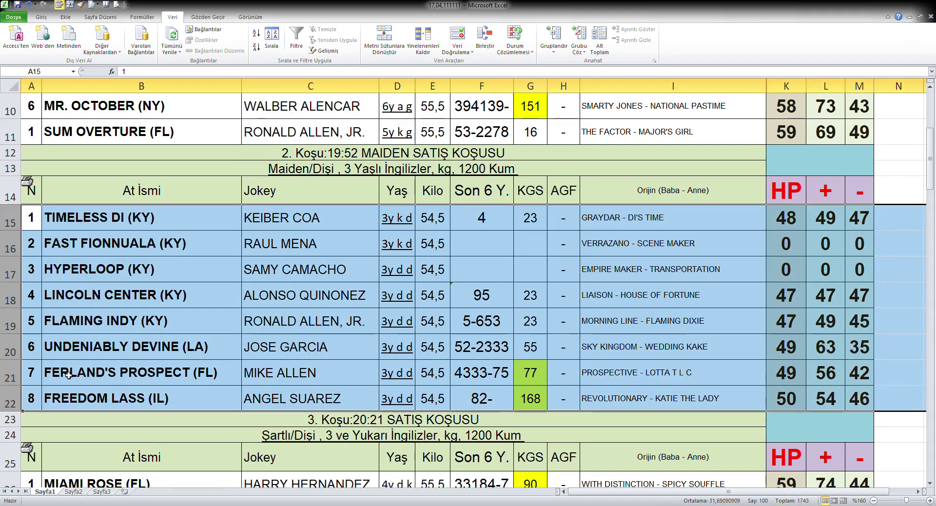
{"action": "left_click", "coordinate": [273, 38]}
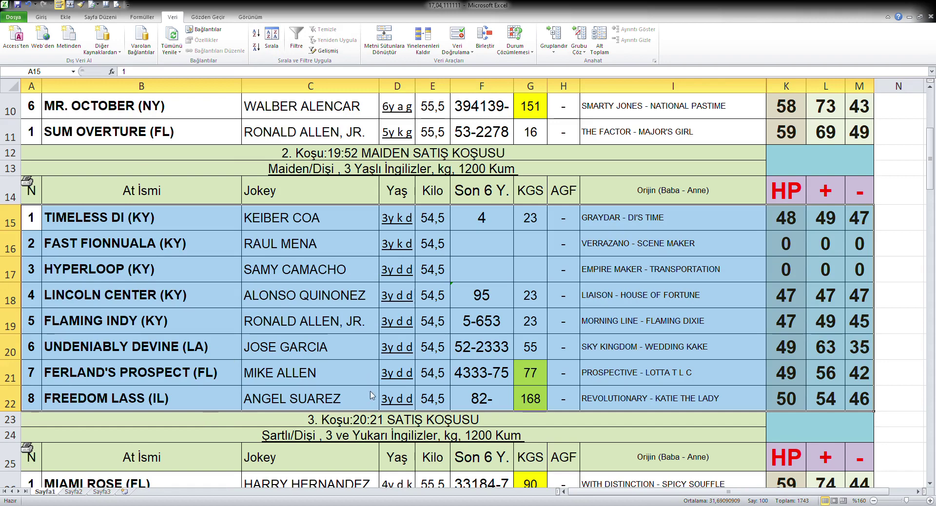
{"action": "key", "text": "ctrl+q"}
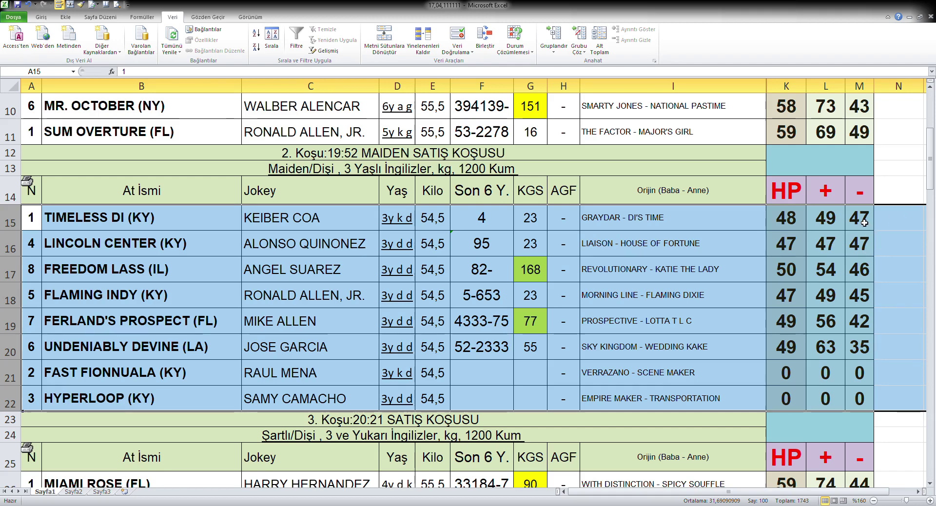
Fill the second race's five highest minus-column values, M15:M19, with orange.
{"action": "left_click_drag", "start_coordinate": [867, 232], "coordinate": [863, 246]}
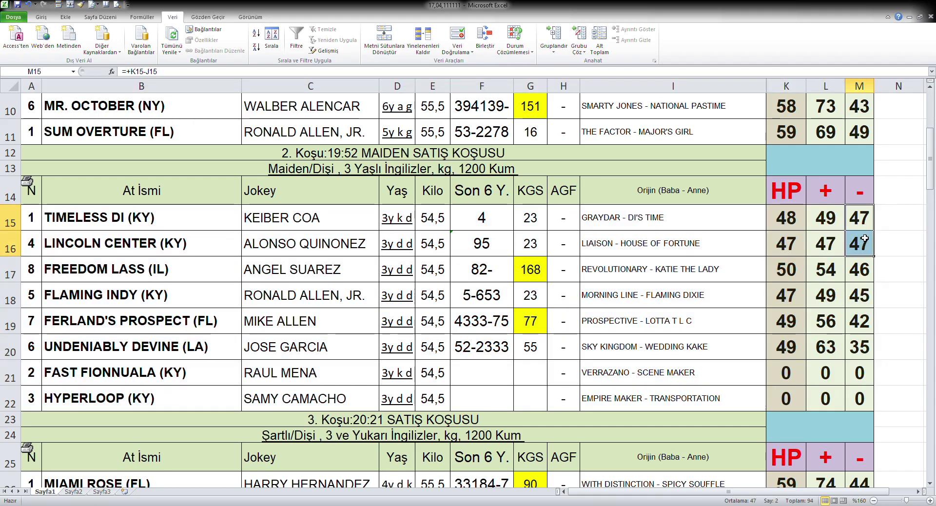
{"action": "left_click_drag", "start_coordinate": [866, 229], "coordinate": [874, 330]}
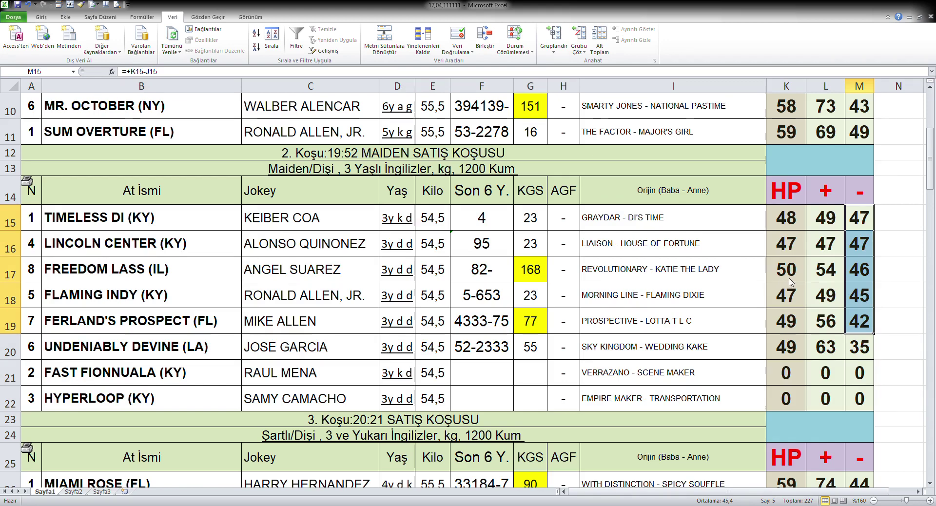
{"action": "key", "text": "F4"}
{"action": "left_click", "coordinate": [819, 373]}
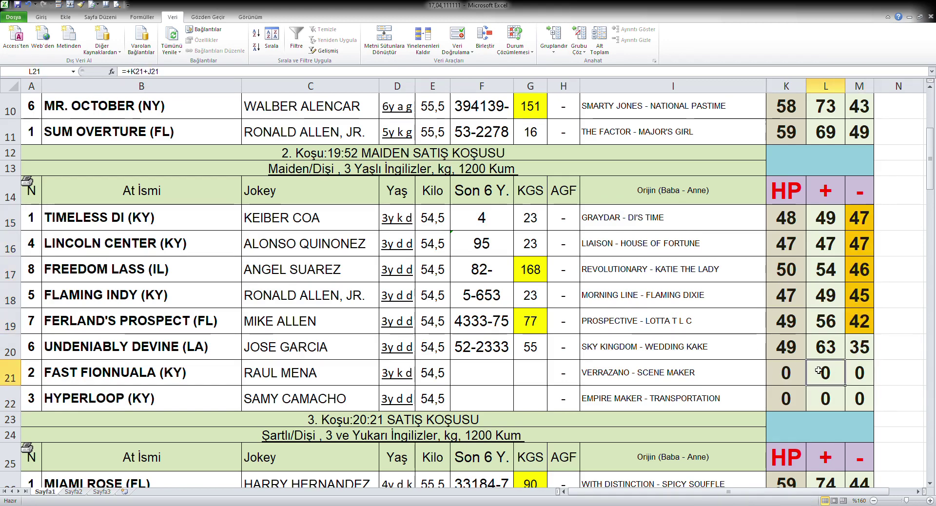
Sort the second race's horses in rows 15 to 22 by the plus column (L) in descending order and fill K15:L17 with green.
{"action": "left_click_drag", "start_coordinate": [9, 220], "coordinate": [48, 400]}
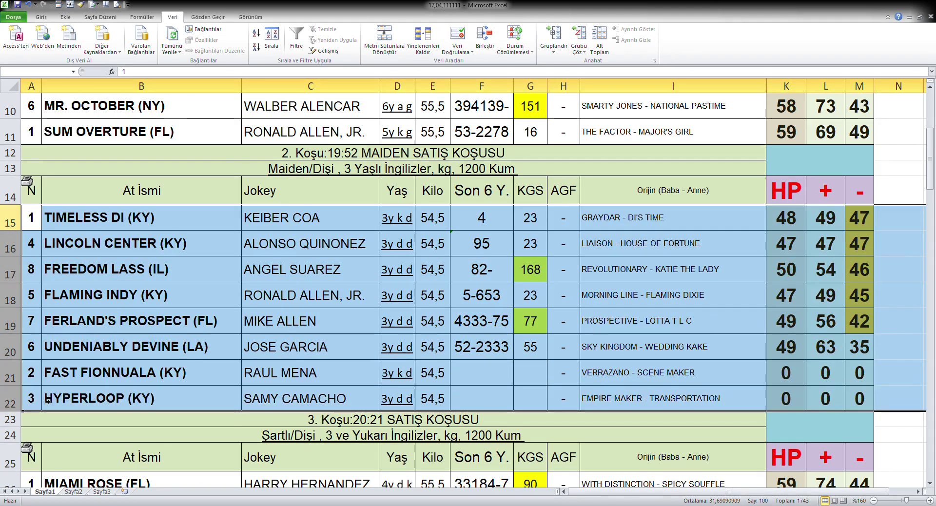
{"action": "left_click", "coordinate": [272, 39]}
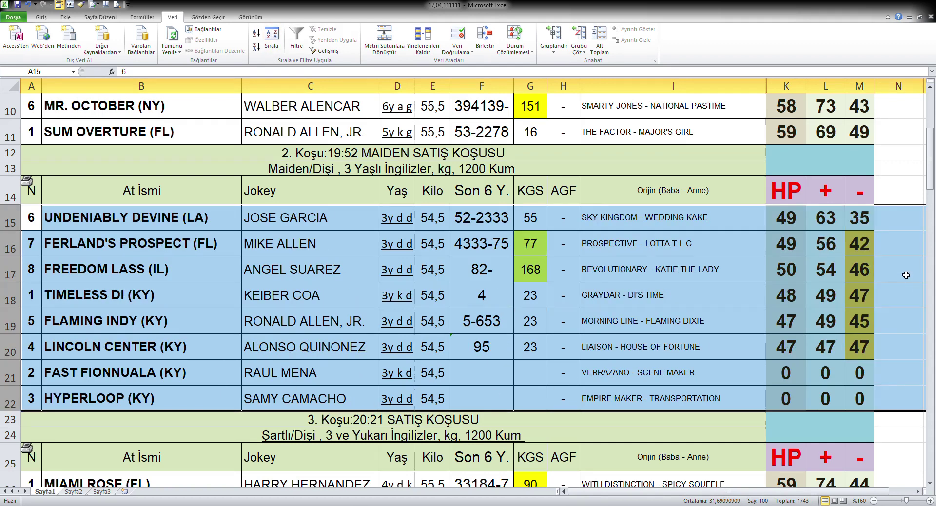
{"action": "left_click_drag", "start_coordinate": [788, 227], "coordinate": [806, 274]}
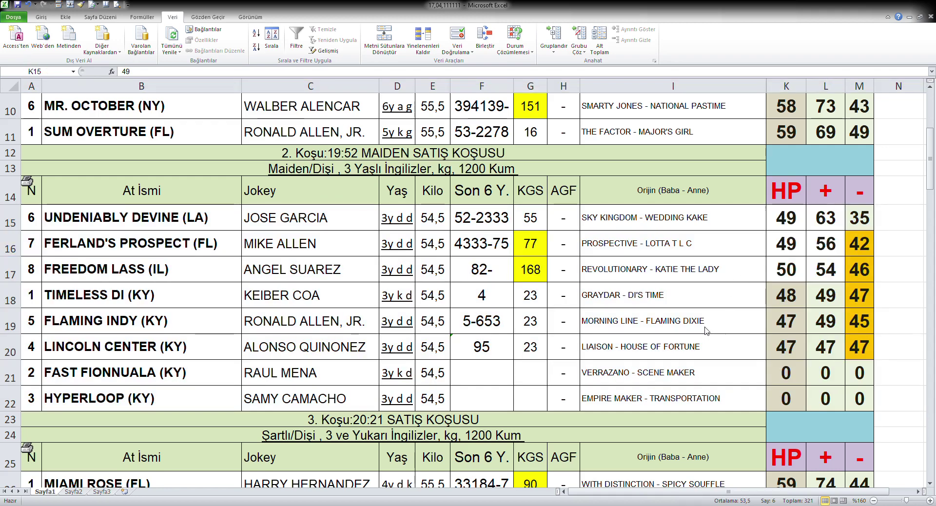
{"action": "left_click", "coordinate": [820, 351]}
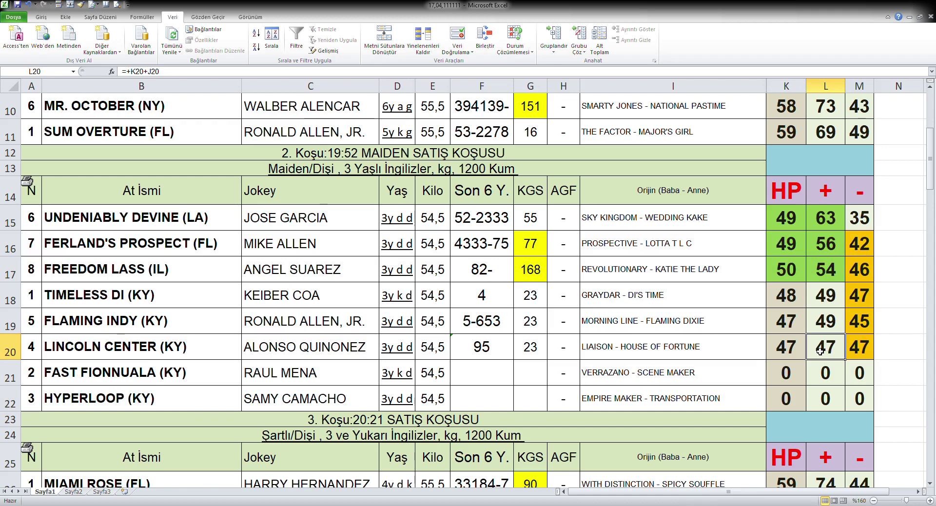
{"action": "left_click", "coordinate": [865, 215]}
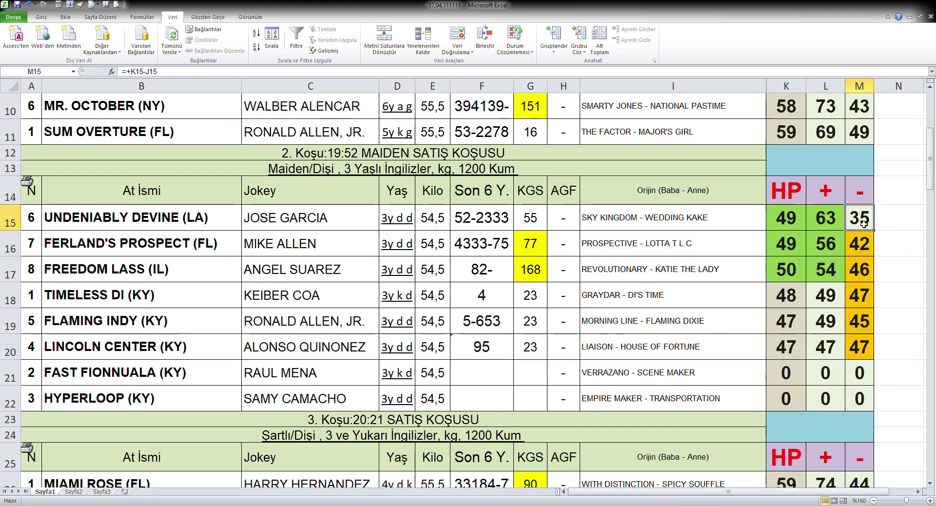
Fill the HP cells of FAST FIONNUALA (KY) and HYPERLOOP (KY), K21:K22, with yellow.
{"action": "left_click_drag", "start_coordinate": [795, 376], "coordinate": [792, 399]}
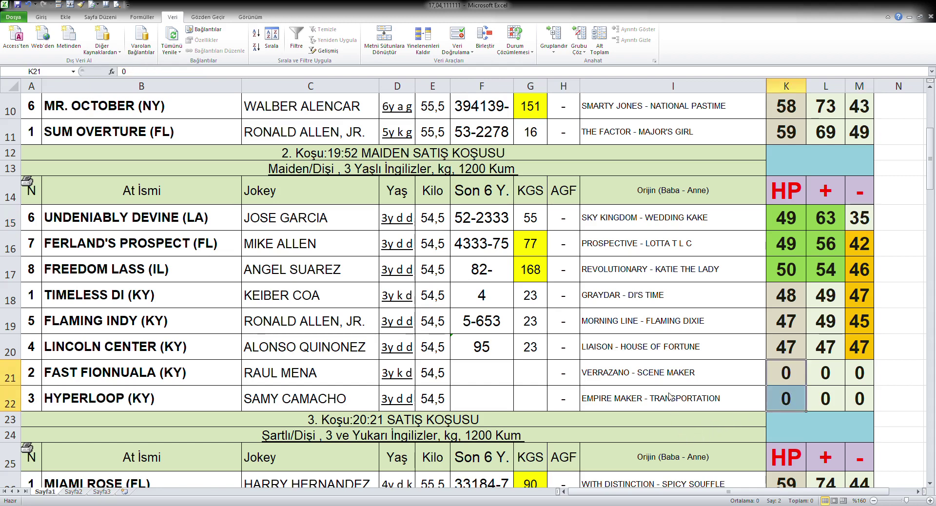
{"action": "left_click", "coordinate": [822, 393]}
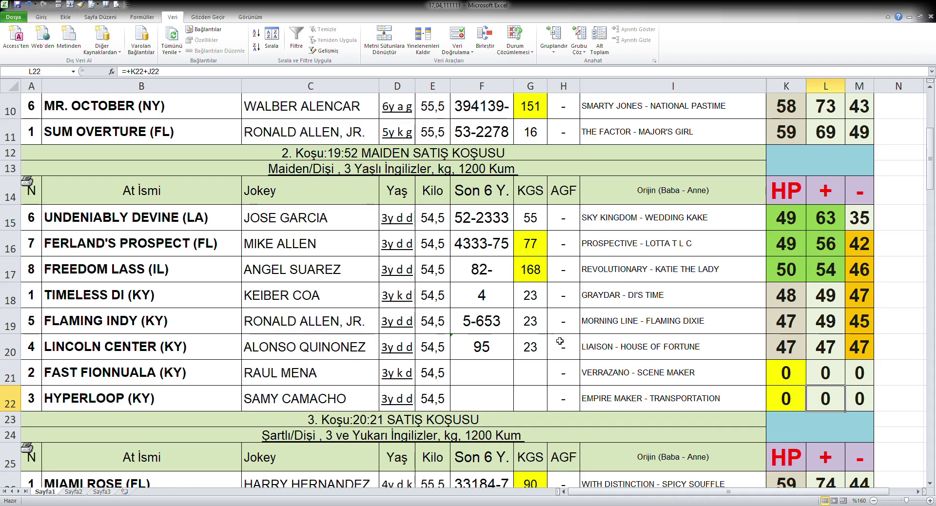
Sort the third race's horses in rows 26 to 33 by the minus column (M) in descending order.
{"action": "scroll", "coordinate": [532, 317], "scroll_direction": "down", "scroll_amount": 1}
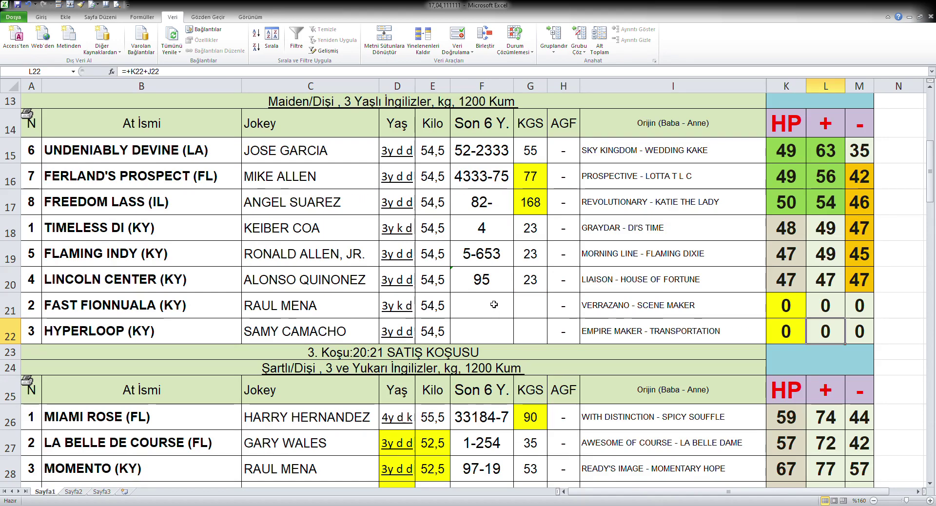
{"action": "scroll", "coordinate": [494, 304], "scroll_direction": "down", "scroll_amount": 1}
{"action": "scroll", "coordinate": [494, 305], "scroll_direction": "up", "scroll_amount": 1}
{"action": "scroll", "coordinate": [493, 304], "scroll_direction": "down", "scroll_amount": 2}
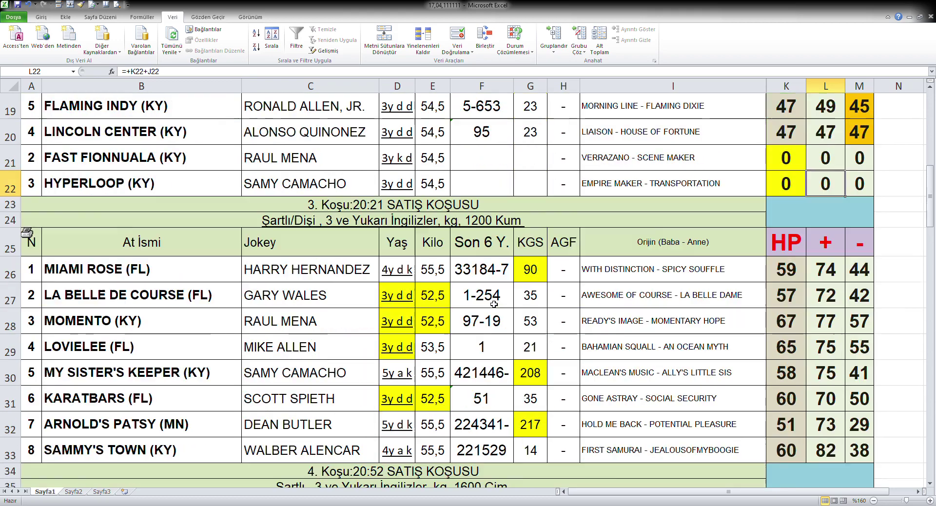
{"action": "scroll", "coordinate": [494, 304], "scroll_direction": "down", "scroll_amount": 1}
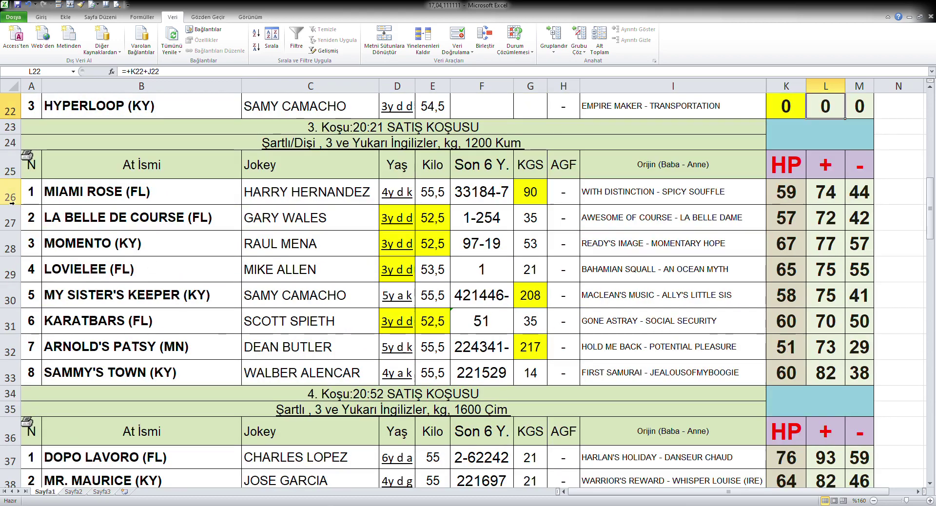
{"action": "left_click_drag", "start_coordinate": [11, 202], "coordinate": [11, 375]}
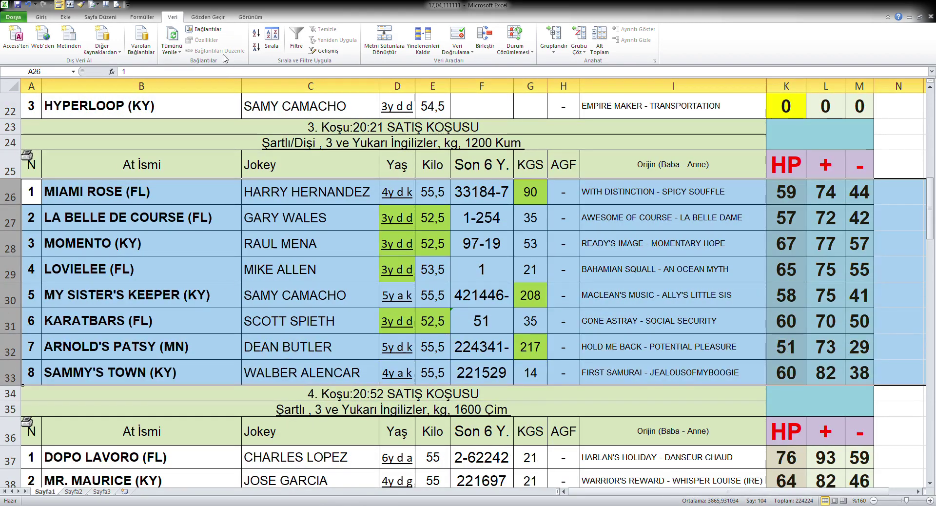
{"action": "left_click", "coordinate": [256, 33]}
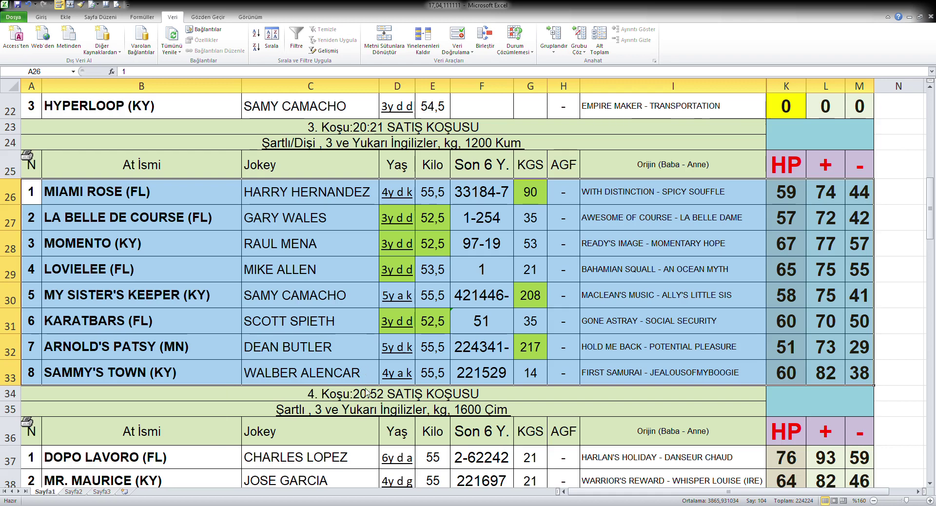
{"action": "key", "text": "ctrl+q"}
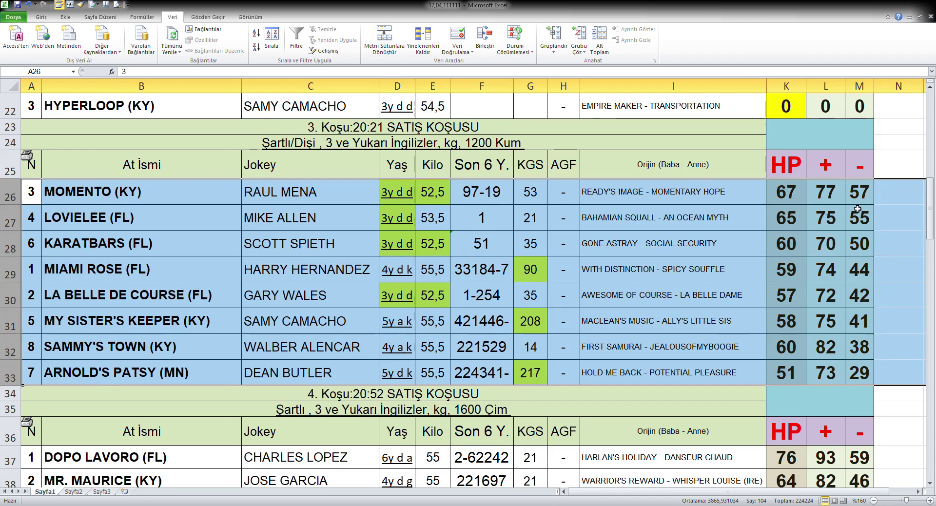
Fill the third race's three highest minus-column values, M26:M28, with orange.
{"action": "left_click_drag", "start_coordinate": [869, 201], "coordinate": [863, 241]}
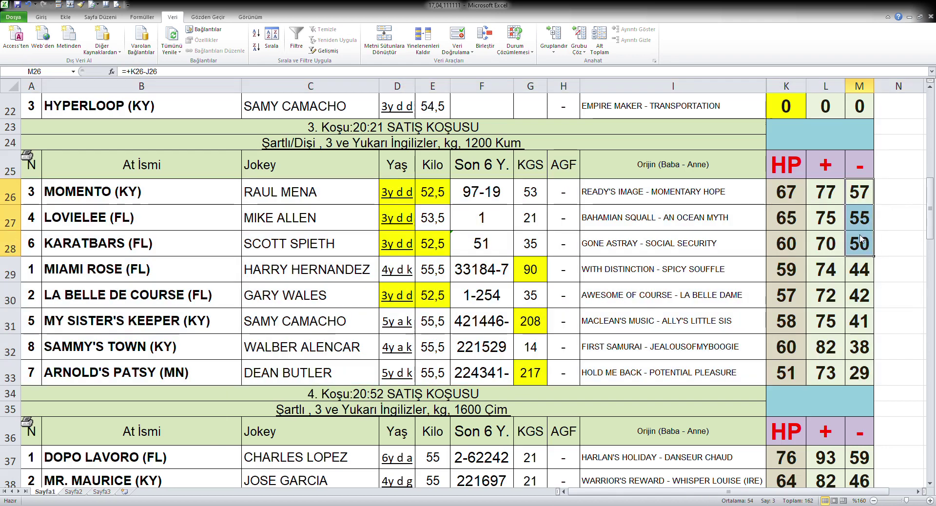
{"action": "key", "text": "ctrl+w"}
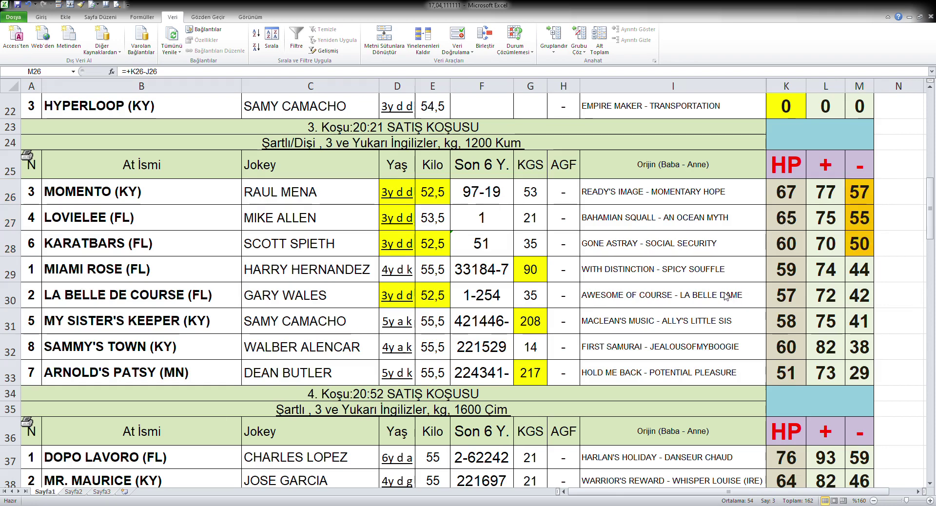
{"action": "left_click", "coordinate": [842, 323]}
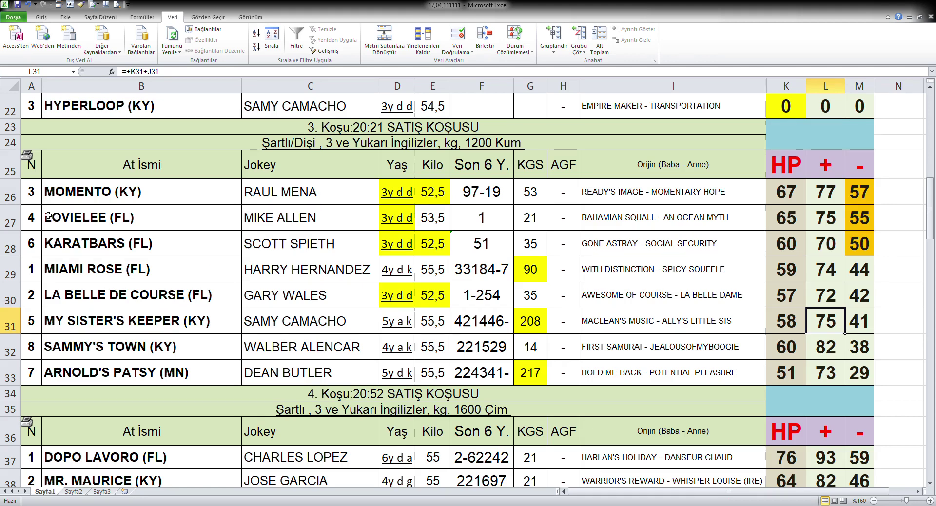
Sort the third race's horses in rows 26 to 33 by the plus column (L) in descending order.
{"action": "left_click_drag", "start_coordinate": [11, 193], "coordinate": [44, 373]}
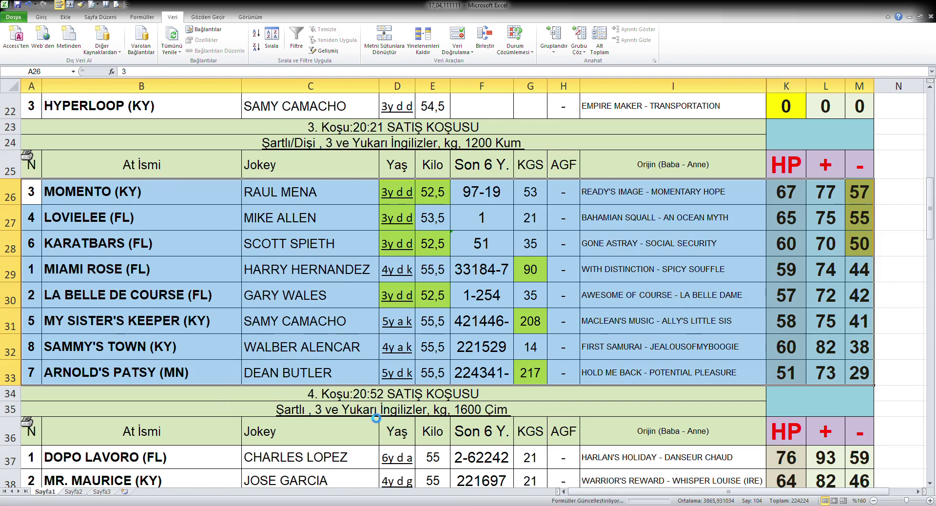
{"action": "key", "text": "ctrl+y"}
{"action": "left_click", "coordinate": [826, 269]}
Fill the HP and plus cells of all the third race's horses, K26:L33, with green.
{"action": "left_click_drag", "start_coordinate": [784, 198], "coordinate": [815, 342]}
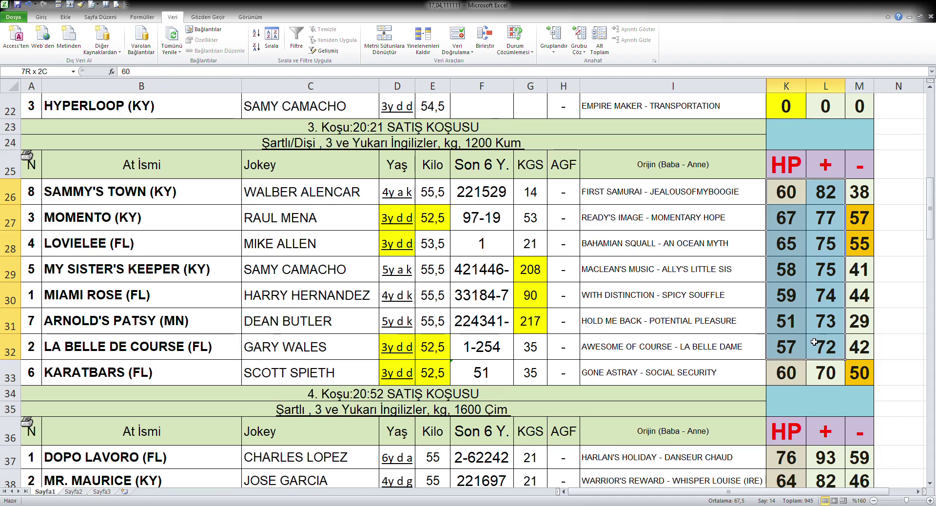
{"action": "left_click_drag", "start_coordinate": [814, 342], "coordinate": [812, 366]}
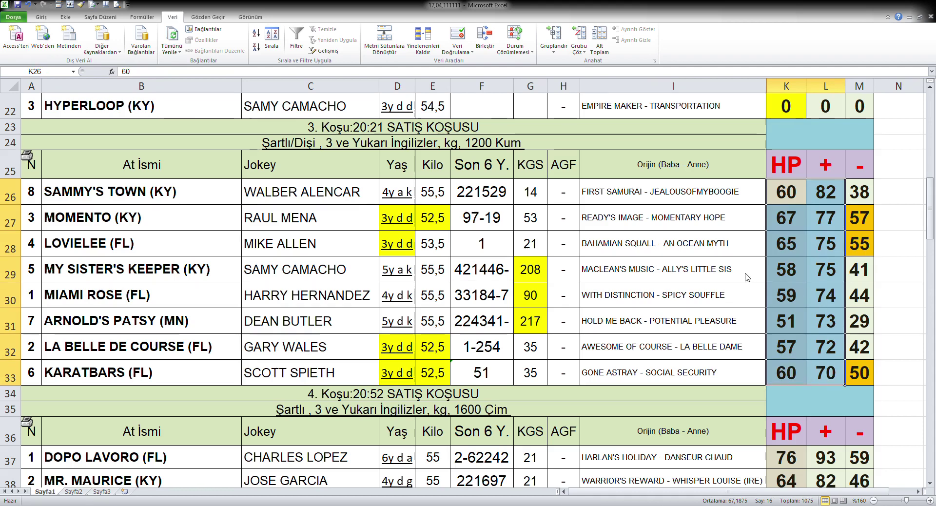
{"action": "key", "text": "F4"}
{"action": "left_click", "coordinate": [824, 347]}
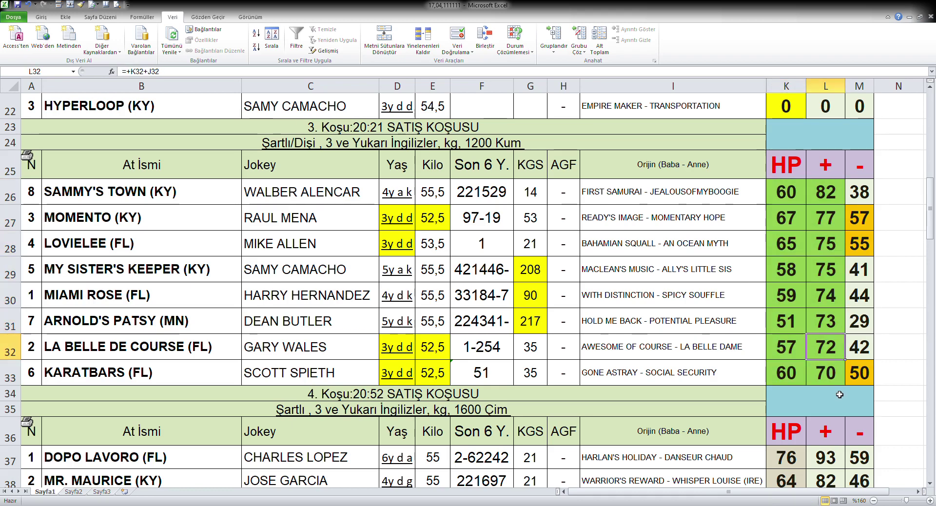
{"action": "left_click", "coordinate": [826, 201]}
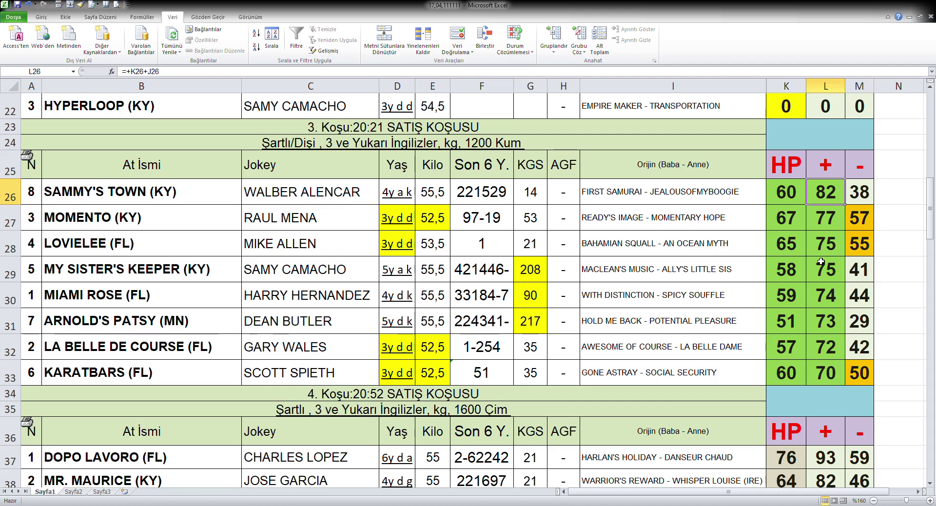
{"action": "left_click", "coordinate": [870, 200]}
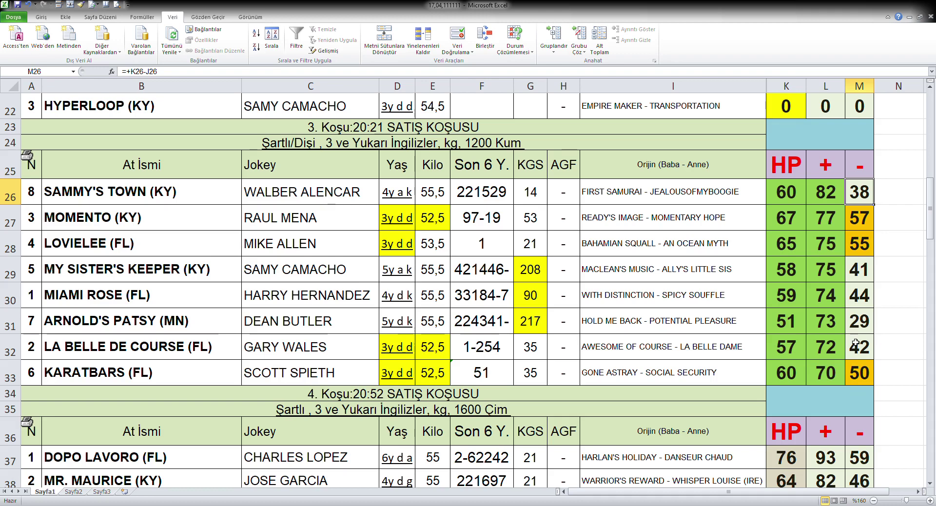
Fill the number and name cells of MOMENTO (KY) and LOVIELEE (FL), A27:B28, with green.
{"action": "left_click_drag", "start_coordinate": [32, 220], "coordinate": [145, 241]}
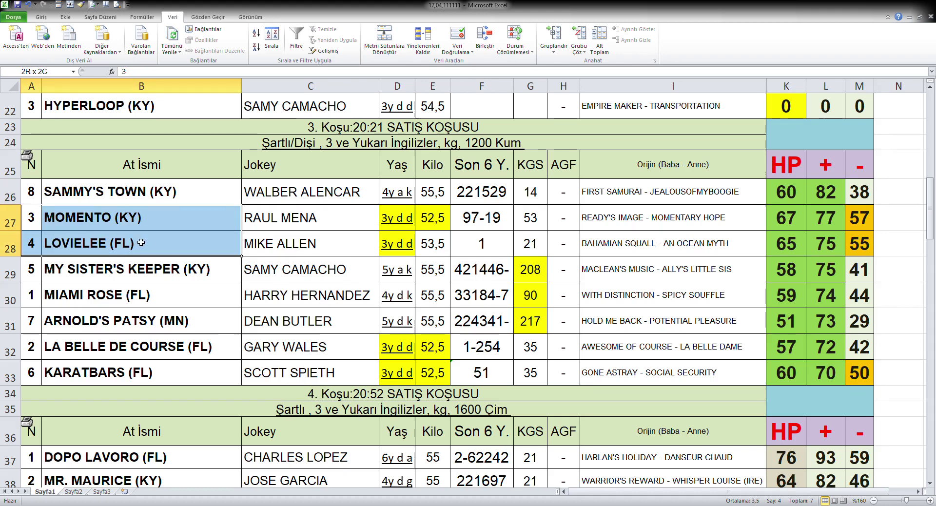
{"action": "key", "text": "F4"}
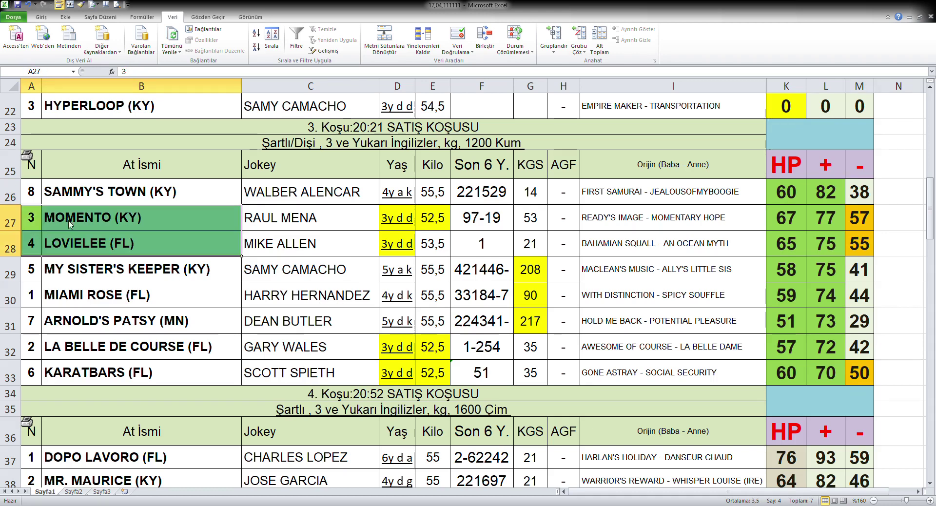
{"action": "left_click", "coordinate": [730, 322]}
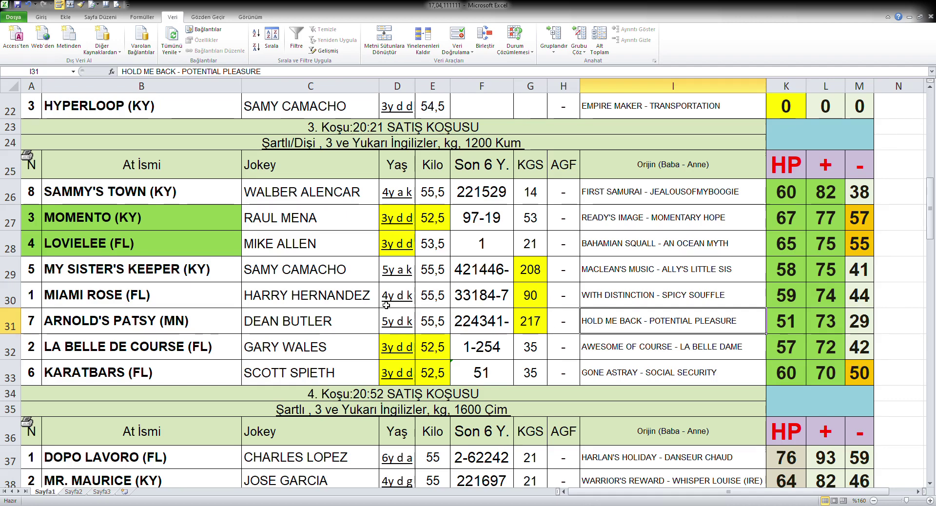
Fill the number cells of all the third race's horses, A26:A33, with green.
{"action": "scroll", "coordinate": [386, 305], "scroll_direction": "up", "scroll_amount": 1}
{"action": "scroll", "coordinate": [386, 305], "scroll_direction": "up", "scroll_amount": 1}
{"action": "scroll", "coordinate": [386, 304], "scroll_direction": "down", "scroll_amount": 2}
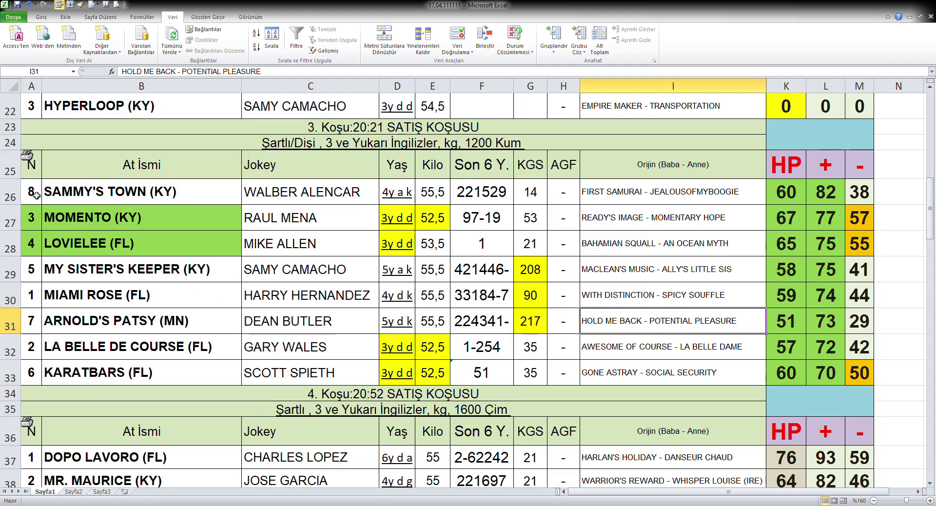
{"action": "left_click_drag", "start_coordinate": [35, 195], "coordinate": [30, 379]}
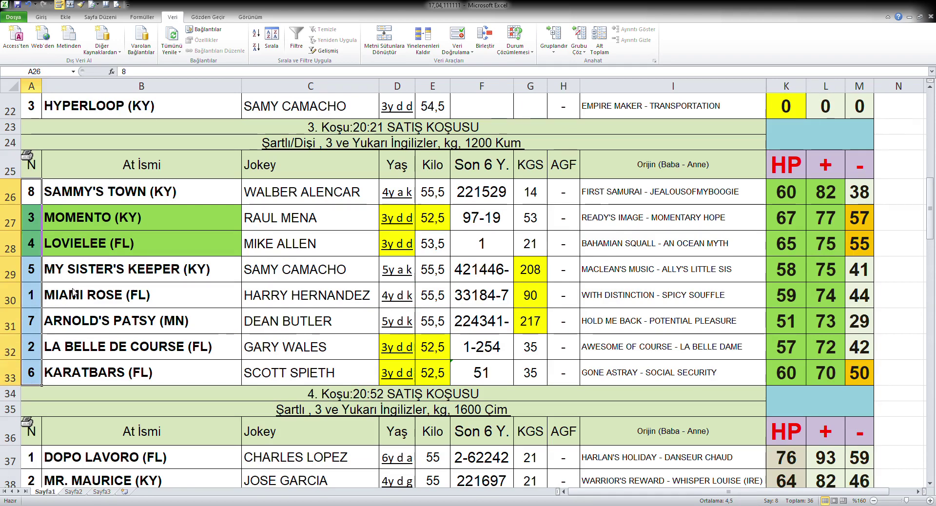
{"action": "key", "text": "F4"}
{"action": "left_click", "coordinate": [482, 342]}
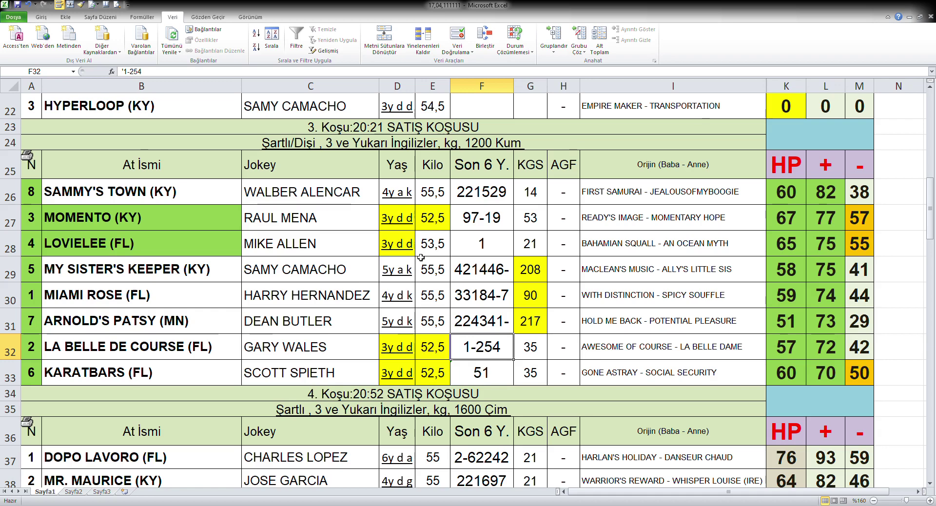
Sort the fourth race's horses in rows 37 to 50 by the minus column (M) in descending order.
{"action": "scroll", "coordinate": [421, 259], "scroll_direction": "down", "scroll_amount": 1}
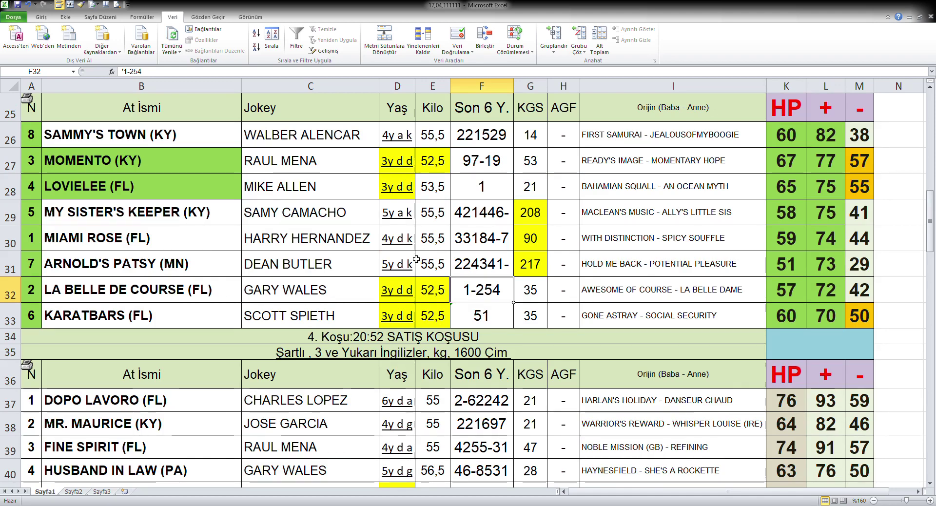
{"action": "scroll", "coordinate": [409, 264], "scroll_direction": "down", "scroll_amount": 3}
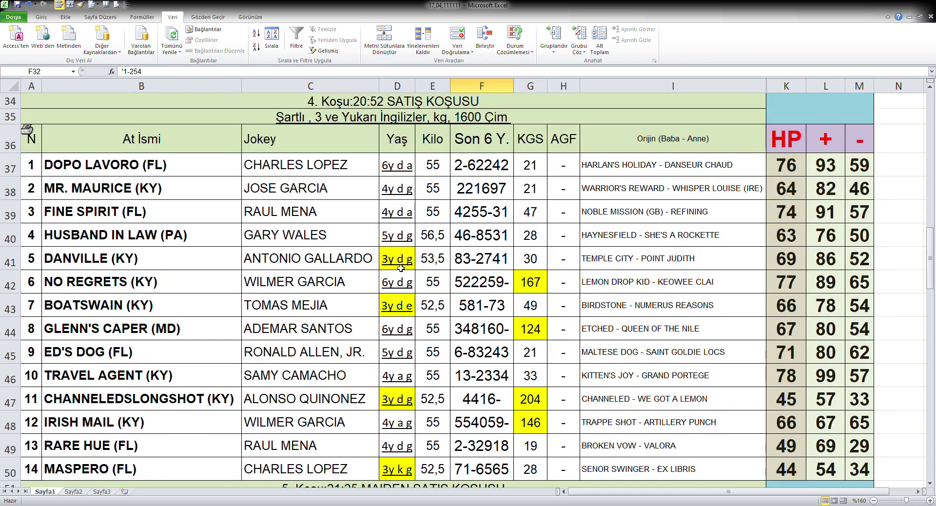
{"action": "scroll", "coordinate": [375, 273], "scroll_direction": "down", "scroll_amount": 1}
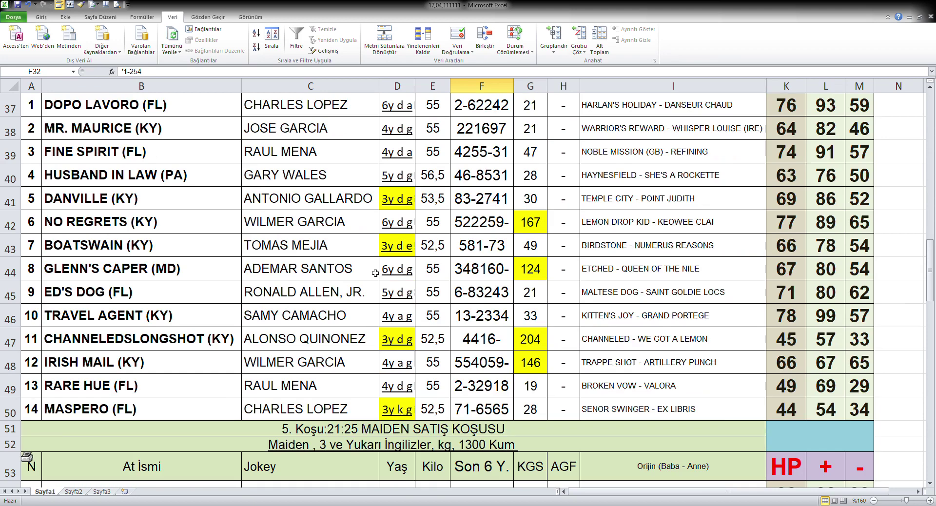
{"action": "scroll", "coordinate": [375, 272], "scroll_direction": "up", "scroll_amount": 1}
{"action": "left_click_drag", "start_coordinate": [10, 166], "coordinate": [46, 471]}
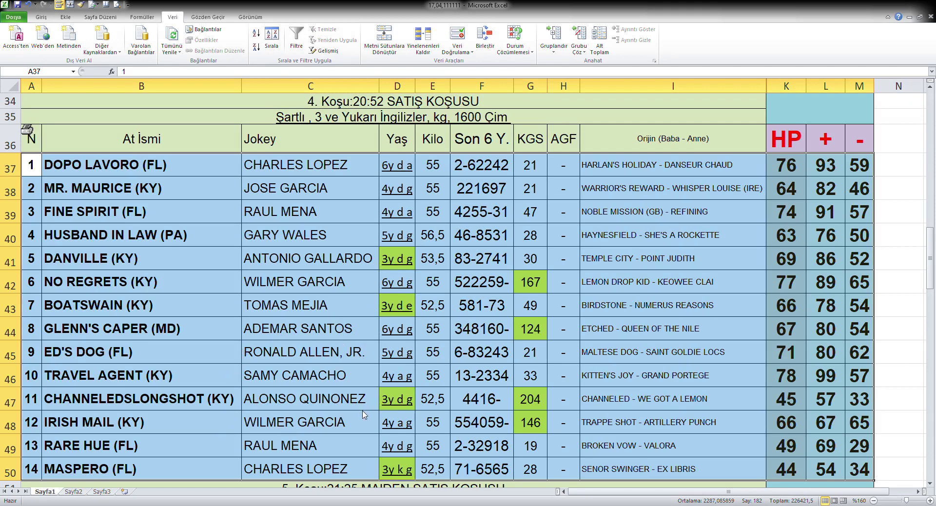
Fill the fourth race's six highest minus-column values, M37:M42, with orange.
{"action": "left_click_drag", "start_coordinate": [858, 171], "coordinate": [870, 278]}
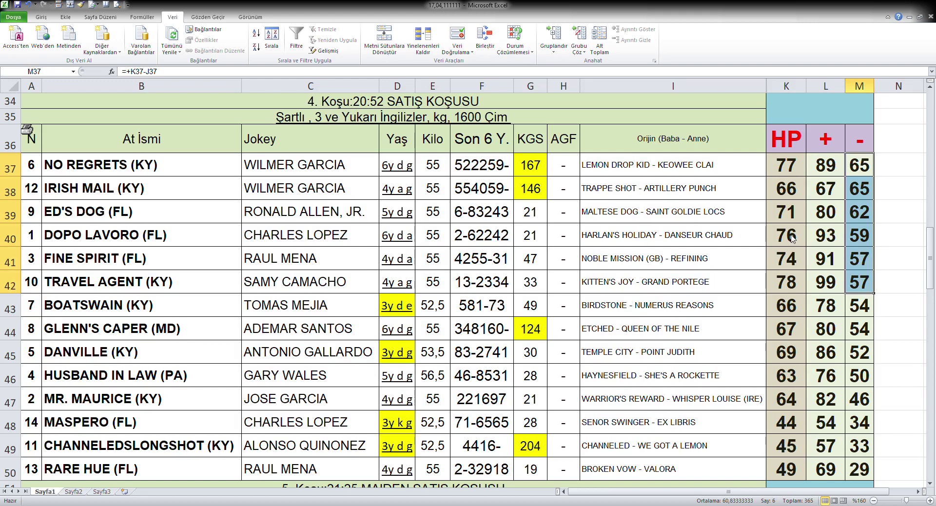
{"action": "key", "text": "F4"}
{"action": "left_click", "coordinate": [828, 347]}
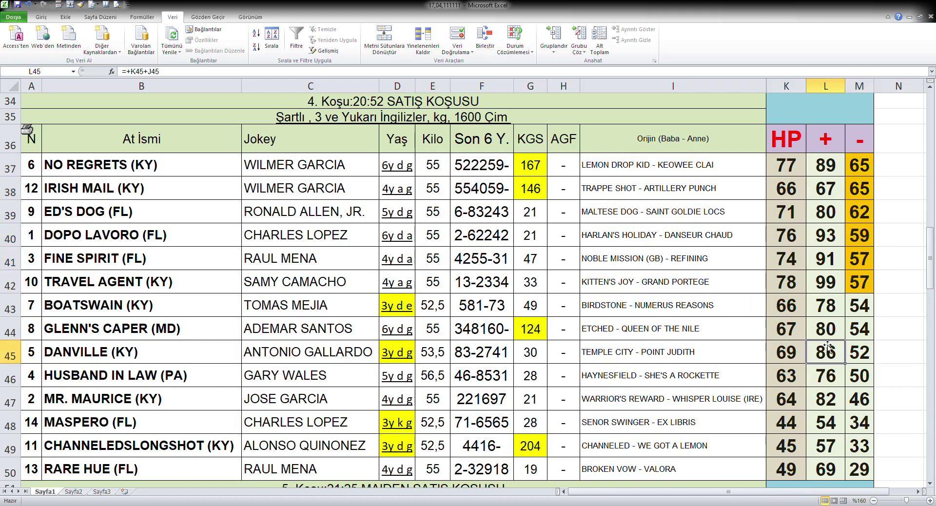
Sort the fourth race's horses in rows 37 to 50 by the plus column (L) in descending order.
{"action": "left_click_drag", "start_coordinate": [12, 168], "coordinate": [124, 404]}
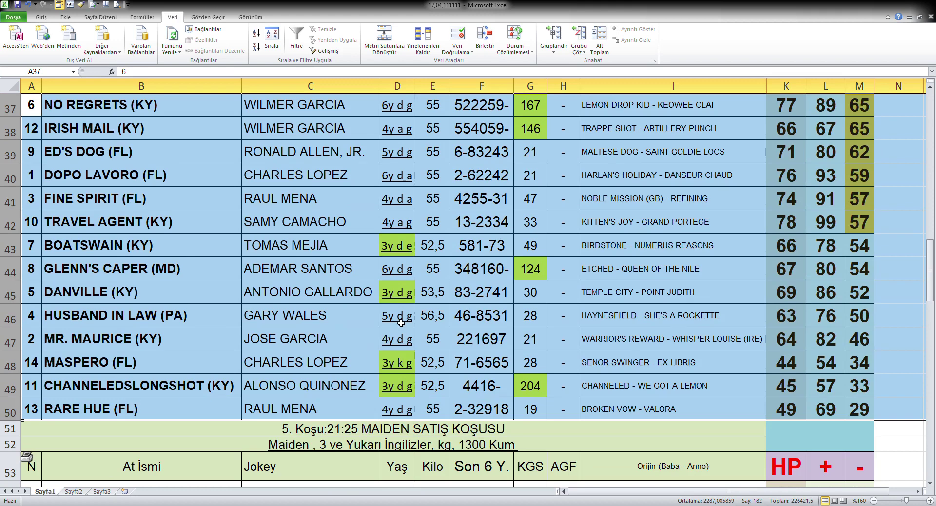
{"action": "scroll", "coordinate": [401, 323], "scroll_direction": "up", "scroll_amount": 1}
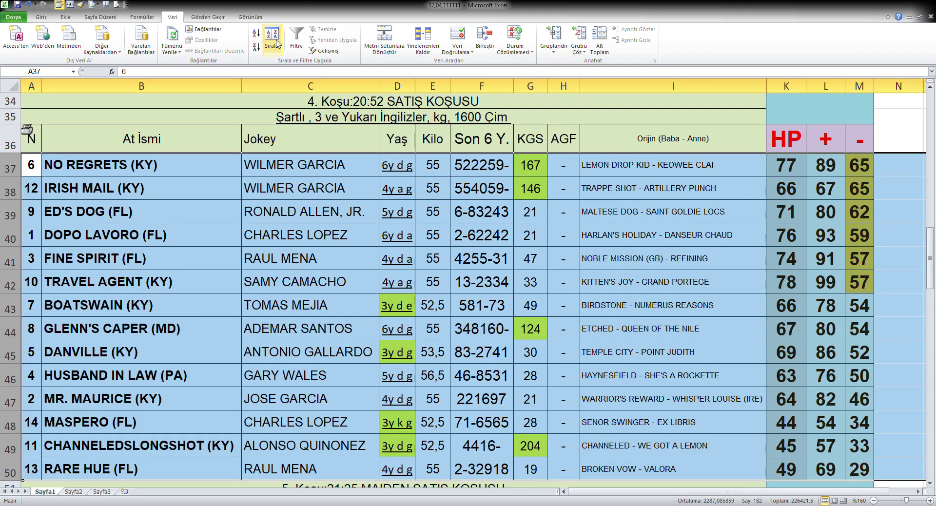
{"action": "key", "text": "ctrl+c"}
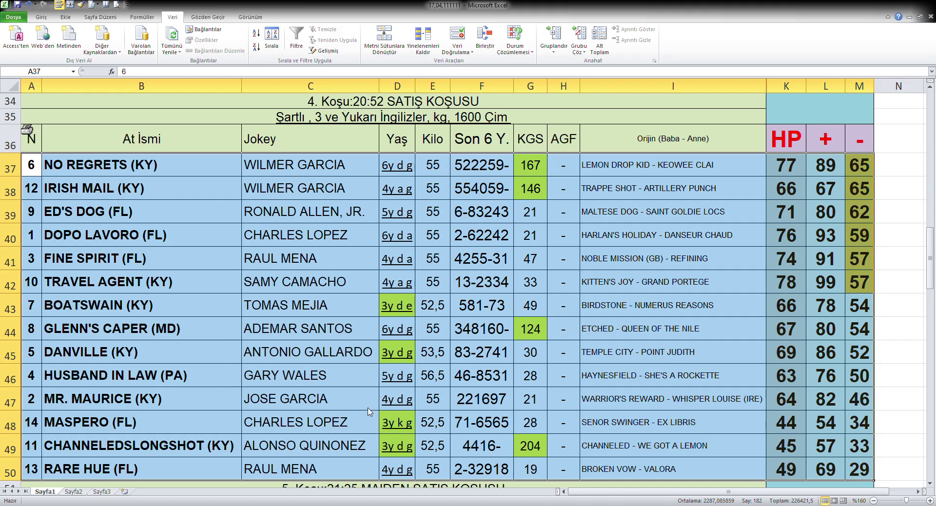
{"action": "key", "text": "ctrl+shift+s"}
Fill the HP and plus cells of the fourth race's top four horses, K37:L40, with green.
{"action": "left_click_drag", "start_coordinate": [787, 168], "coordinate": [831, 235]}
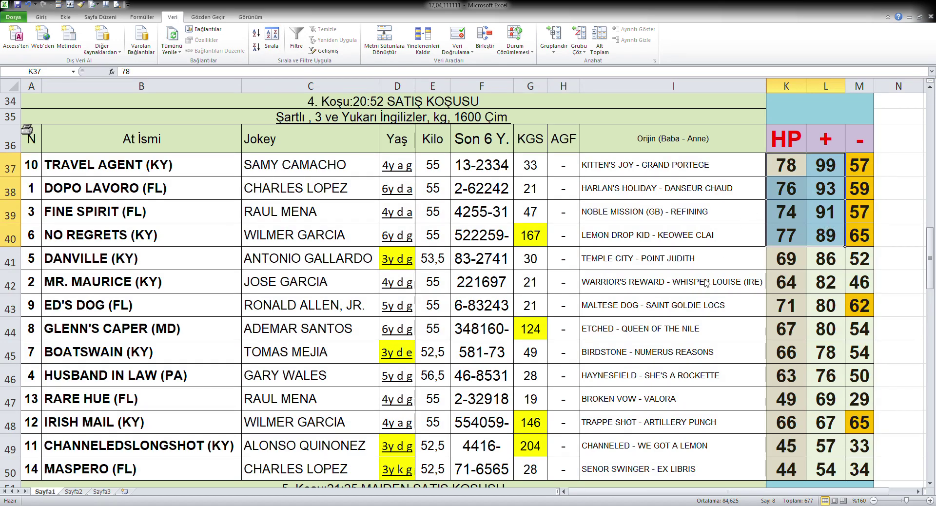
{"action": "key", "text": "F4"}
{"action": "left_click", "coordinate": [825, 305]}
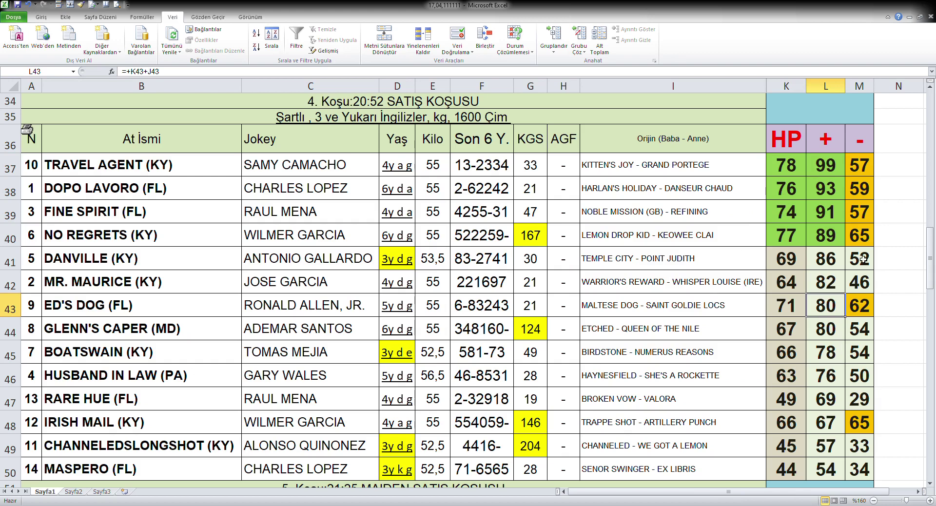
Fill the number and name cells of DOPO LAVORO (FL), A38:B38, and ED'S DOG (FL), A43:B43, with green.
{"action": "left_click", "coordinate": [530, 243]}
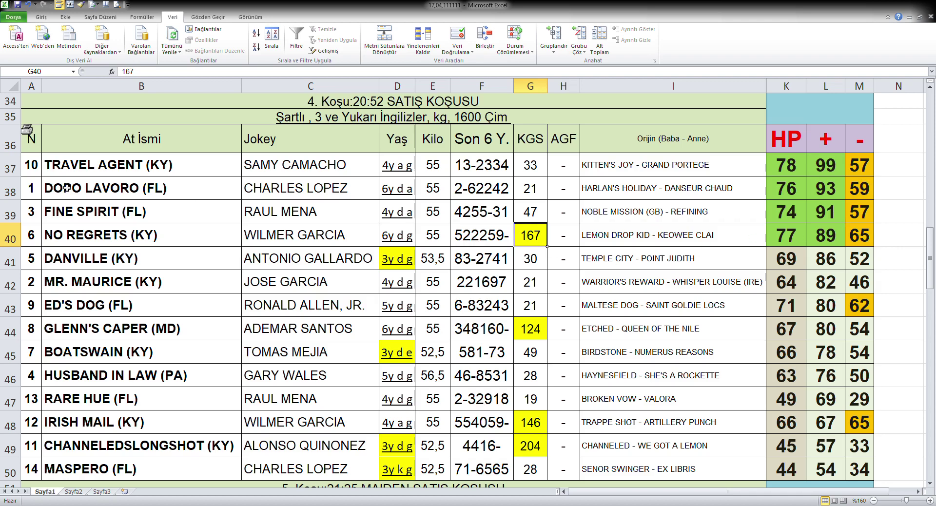
{"action": "left_click_drag", "start_coordinate": [36, 191], "coordinate": [98, 199]}
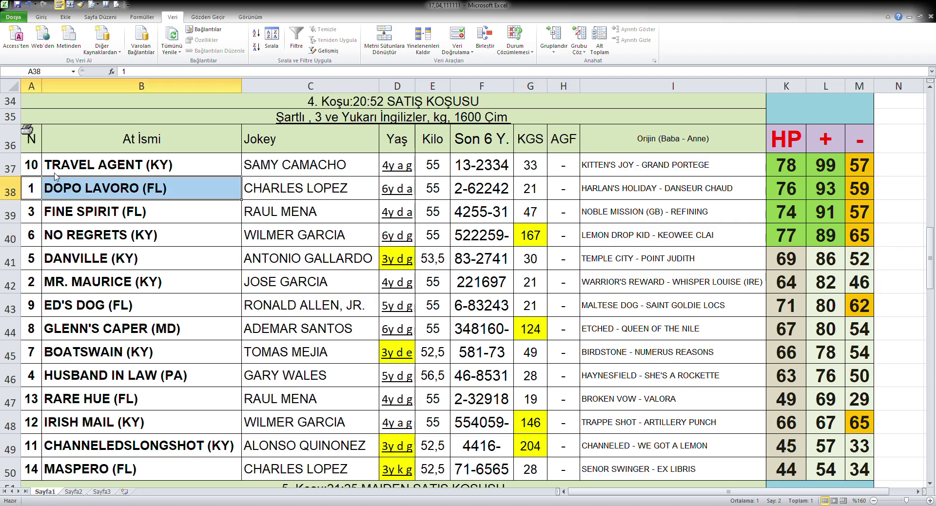
{"action": "key", "text": "F4"}
{"action": "left_click", "coordinate": [496, 194]}
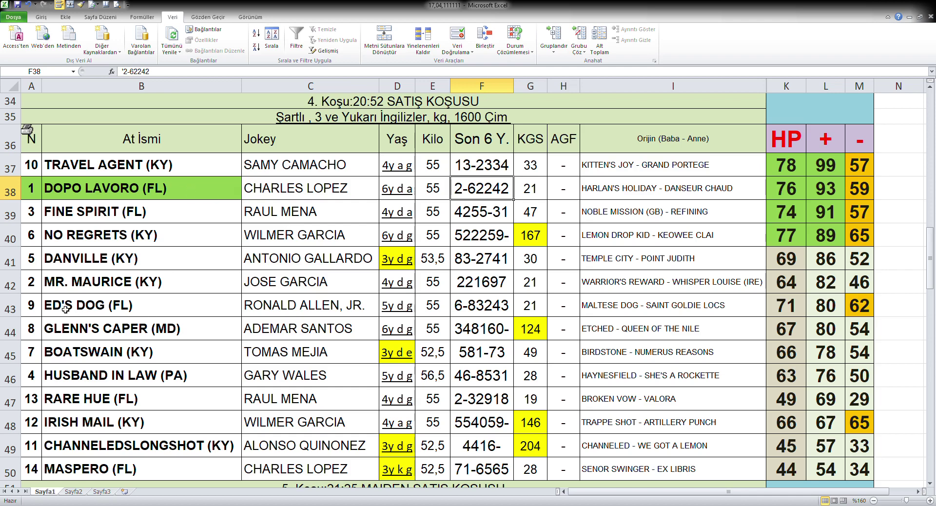
{"action": "left_click_drag", "start_coordinate": [30, 308], "coordinate": [60, 306]}
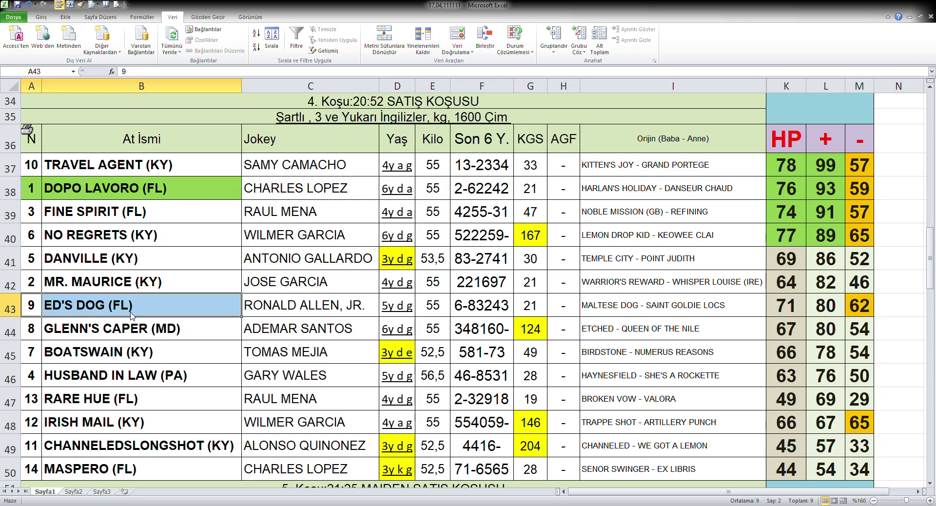
{"action": "key", "text": "F4"}
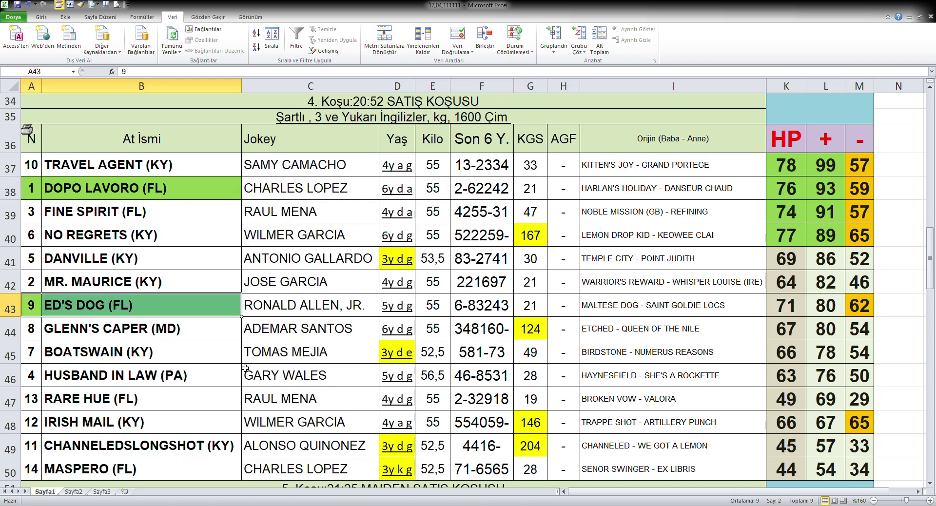
{"action": "left_click", "coordinate": [506, 311]}
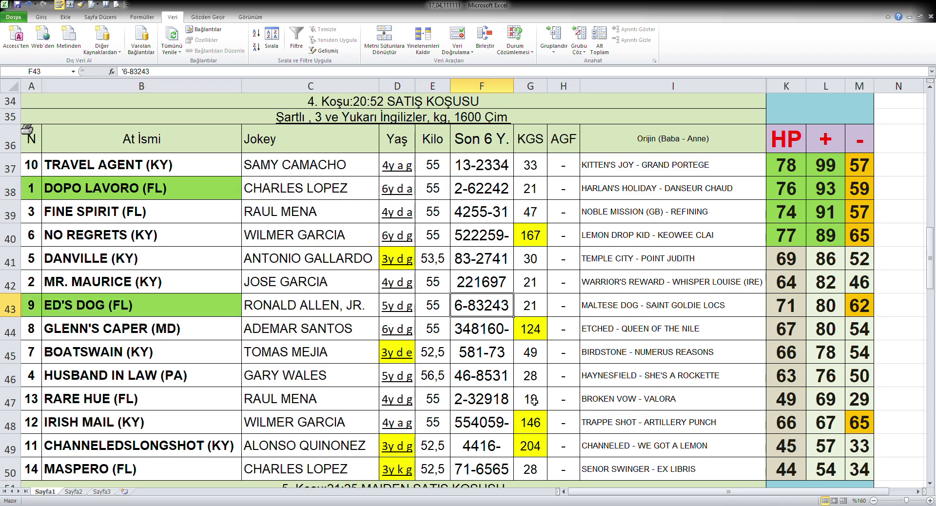
Fill the number and name cells from TRAVEL AGENT (KY) to FINE SPIRIT (FL), A37:B39, with green.
{"action": "left_click", "coordinate": [857, 300]}
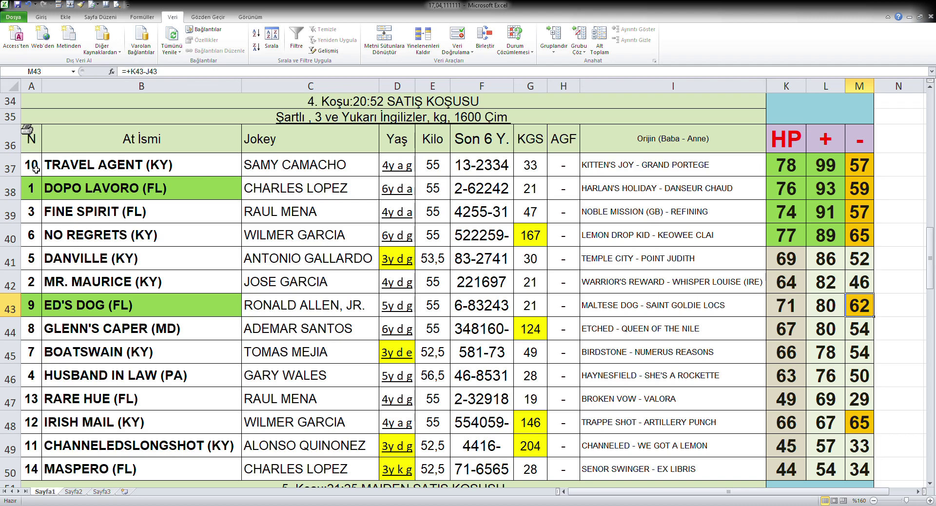
{"action": "left_click_drag", "start_coordinate": [35, 170], "coordinate": [103, 205]}
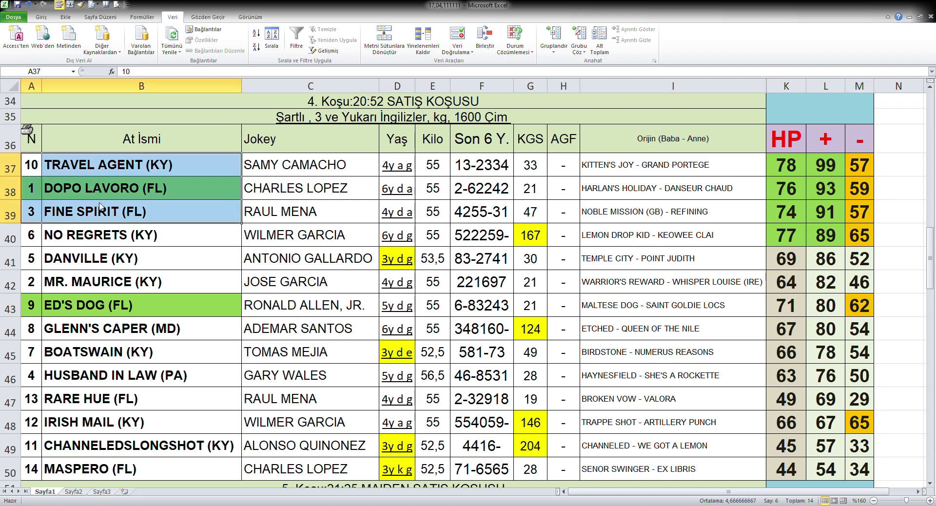
{"action": "key", "text": "ctrl+y"}
{"action": "left_click", "coordinate": [494, 221]}
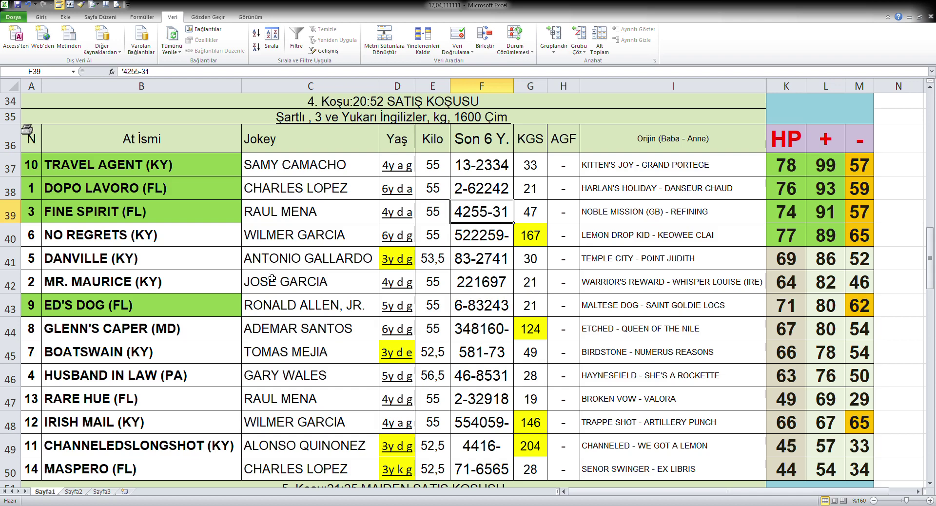
Fill only the number cells of NO REGRETS (KY), A40, and IRISH MAIL (KY), A48, with green.
{"action": "left_click", "coordinate": [39, 238]}
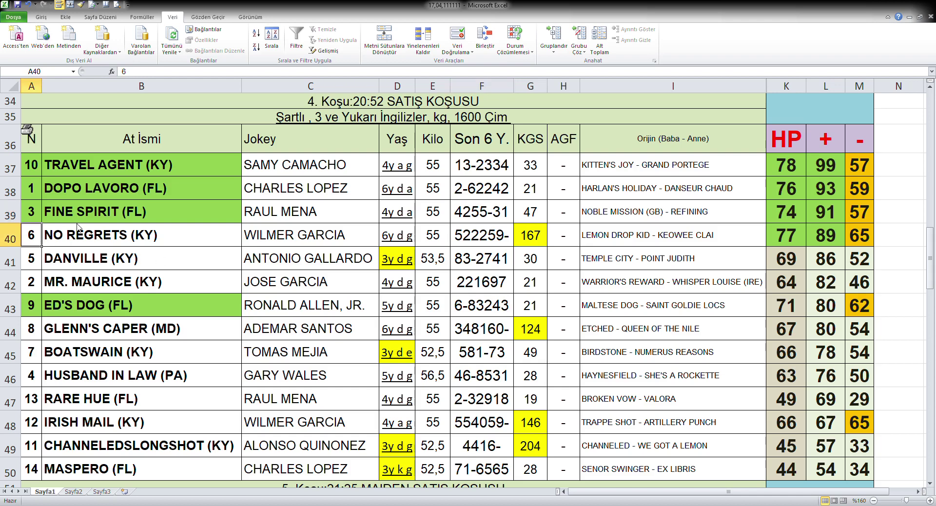
{"action": "left_click", "coordinate": [537, 239]}
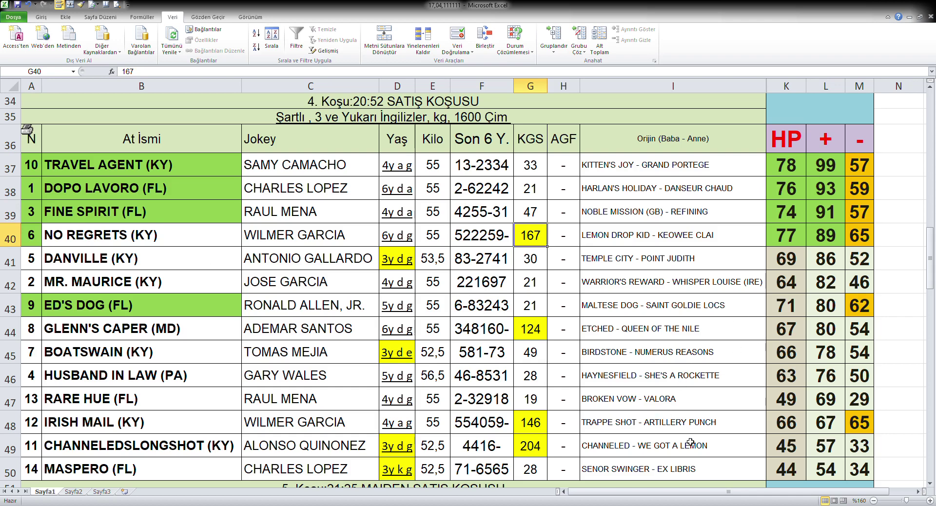
{"action": "left_click", "coordinate": [538, 430]}
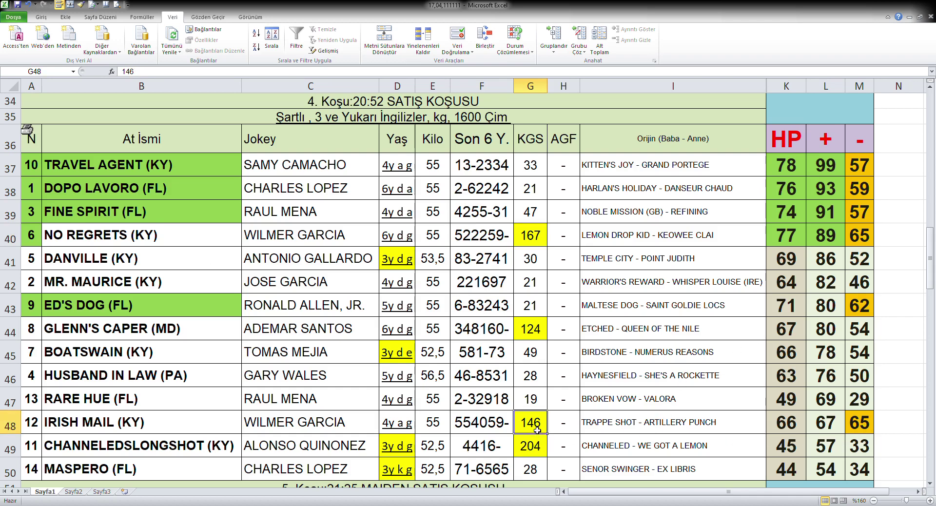
{"action": "left_click", "coordinate": [31, 426]}
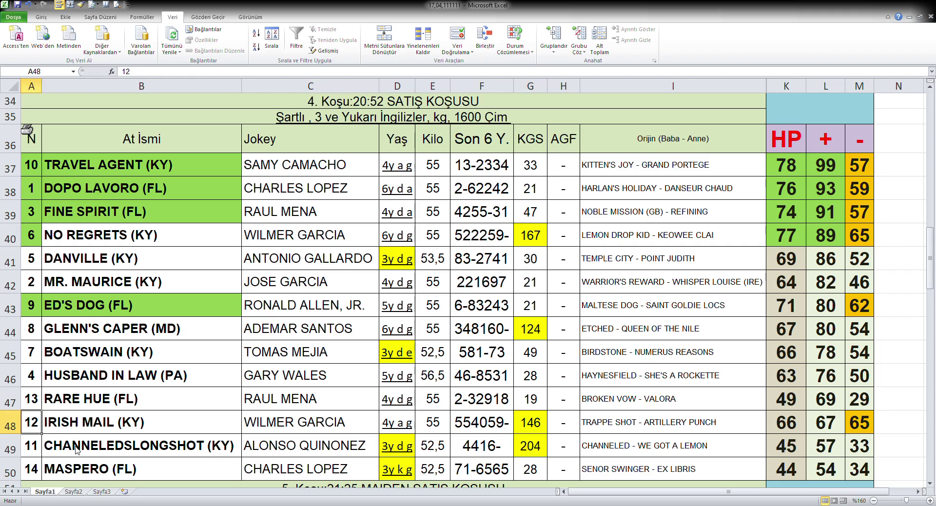
{"action": "left_click", "coordinate": [506, 432]}
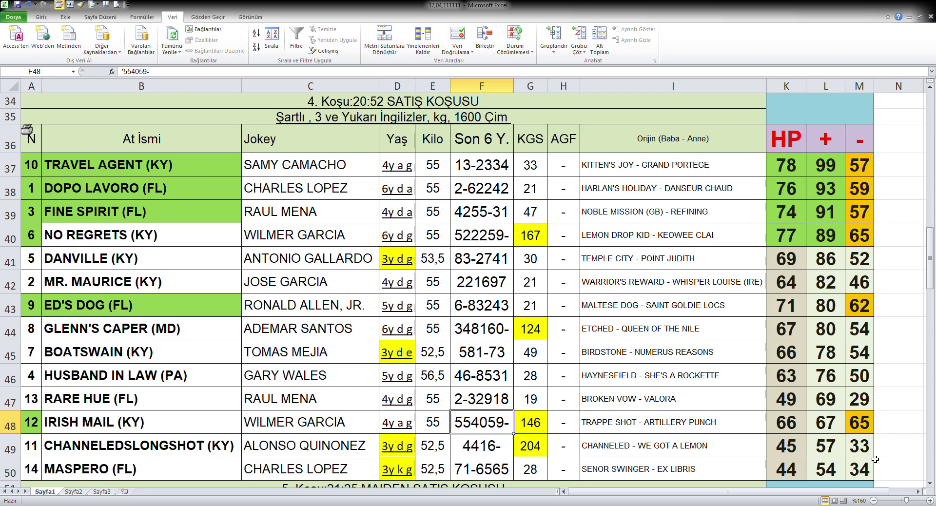
{"action": "left_click", "coordinate": [862, 404]}
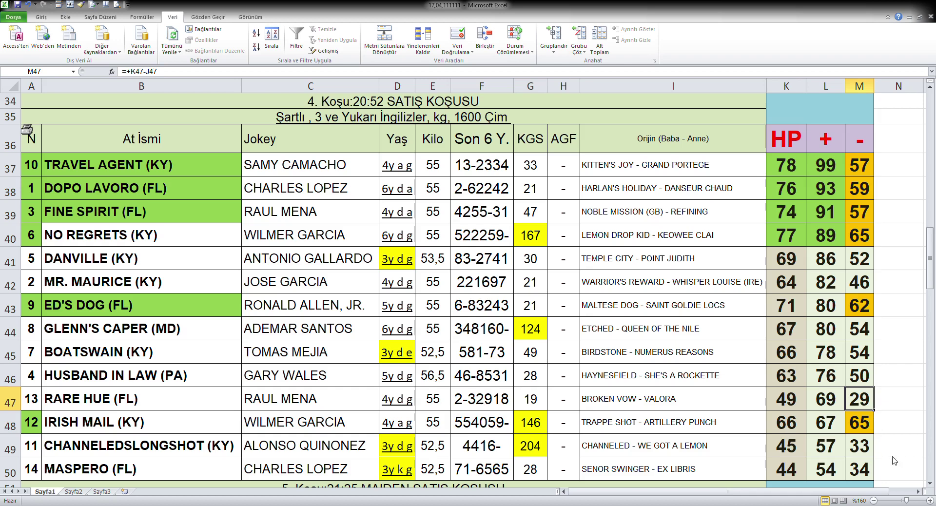
{"action": "left_click", "coordinate": [866, 470]}
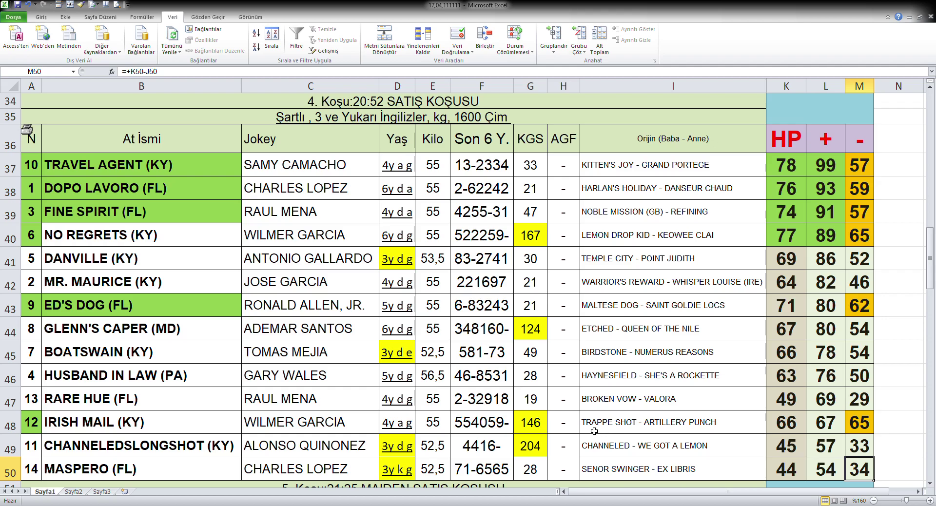
Sort the fifth race's horses in rows 54 to 65 by the minus column (M) in descending order.
{"action": "scroll", "coordinate": [594, 431], "scroll_direction": "down", "scroll_amount": 6}
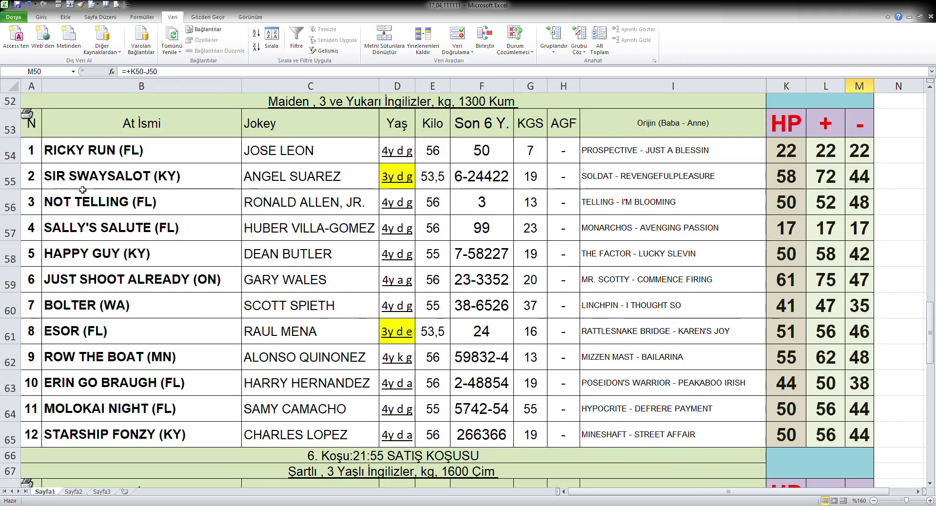
{"action": "left_click_drag", "start_coordinate": [10, 154], "coordinate": [11, 437]}
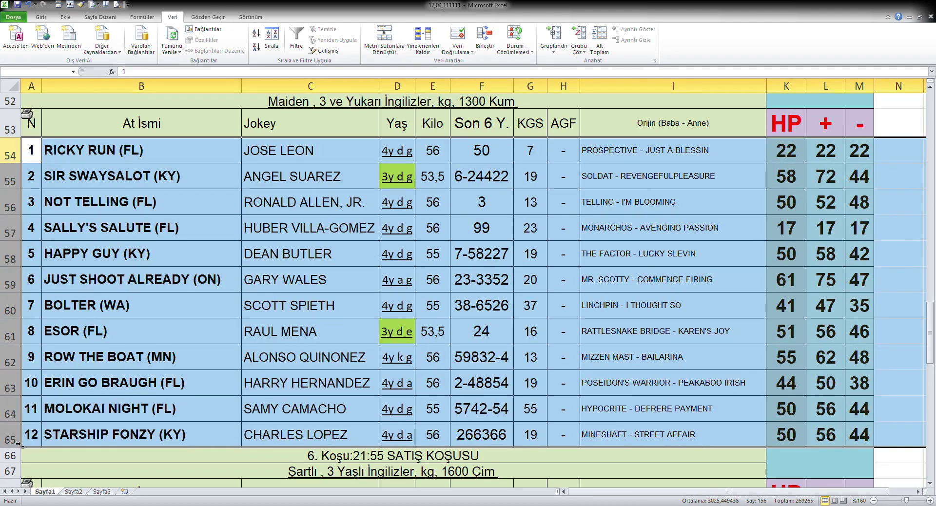
{"action": "left_click", "coordinate": [271, 34]}
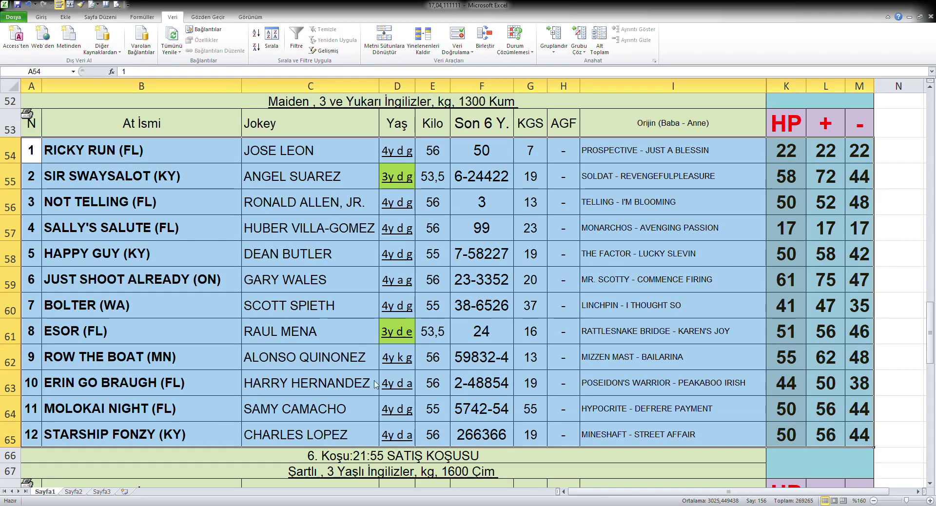
{"action": "left_click", "coordinate": [373, 413]}
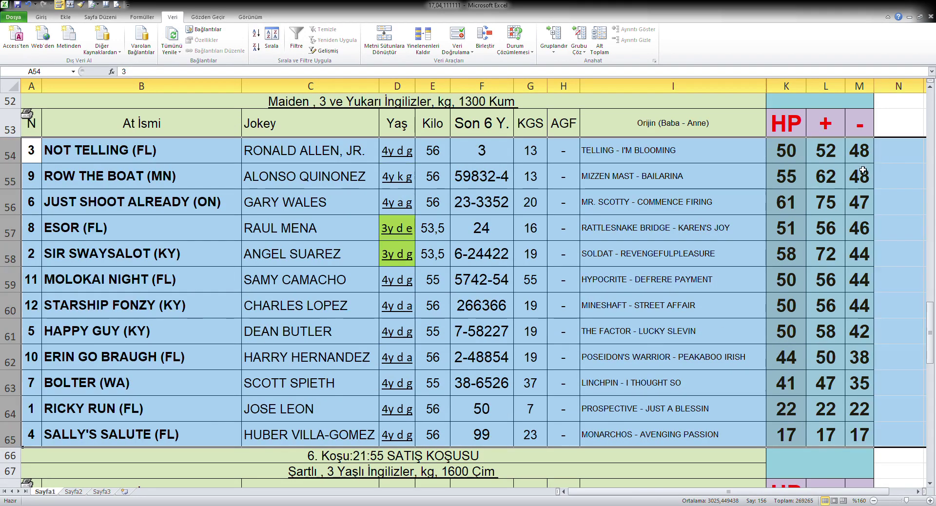
Fill the fifth race's eight highest minus-column values, M54:M61, with orange.
{"action": "left_click_drag", "start_coordinate": [859, 152], "coordinate": [867, 231]}
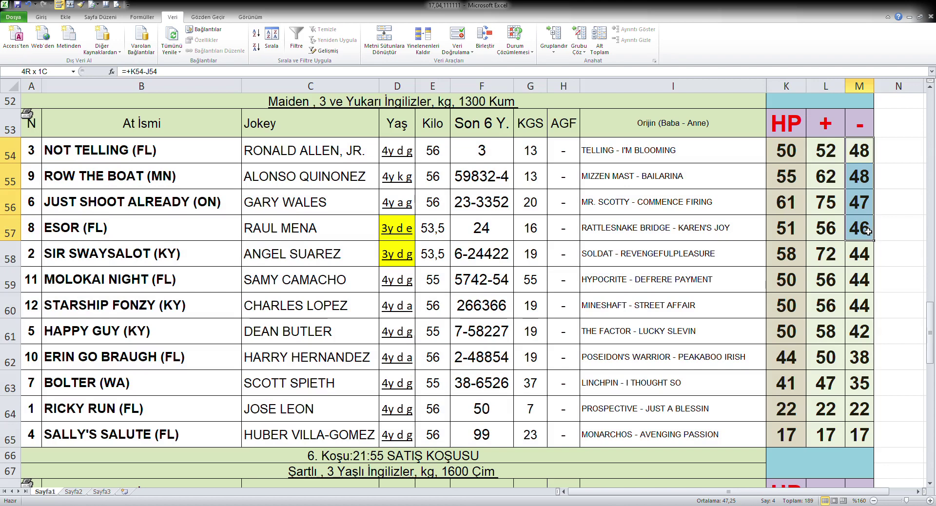
{"action": "left_click_drag", "start_coordinate": [867, 231], "coordinate": [870, 332]}
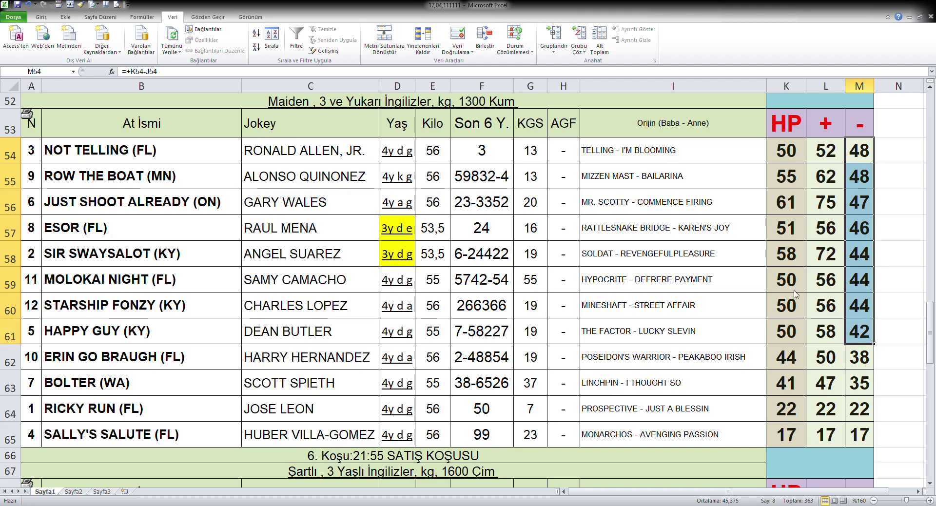
{"action": "key", "text": "F4"}
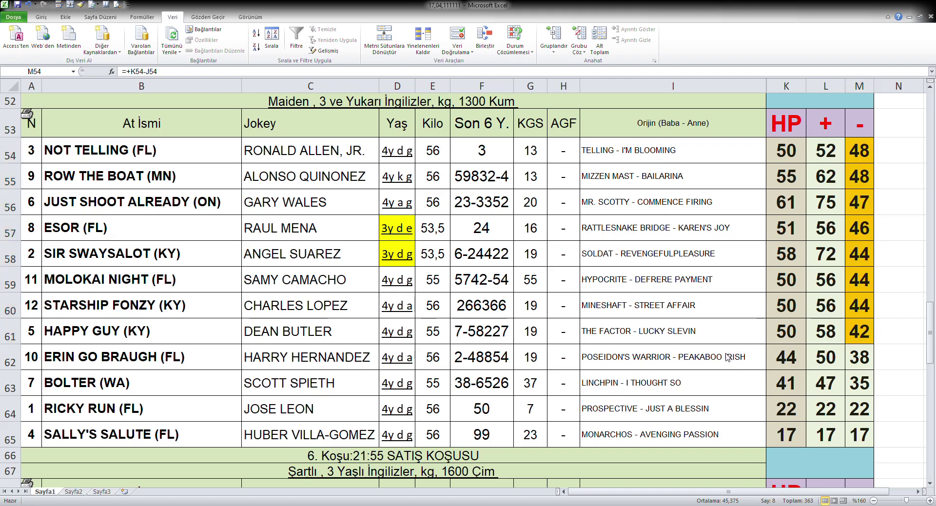
{"action": "left_click", "coordinate": [829, 378]}
Sort the fifth race's horses in rows 54 to 65 by the plus column (L) in descending order.
{"action": "left_click_drag", "start_coordinate": [11, 153], "coordinate": [64, 431]}
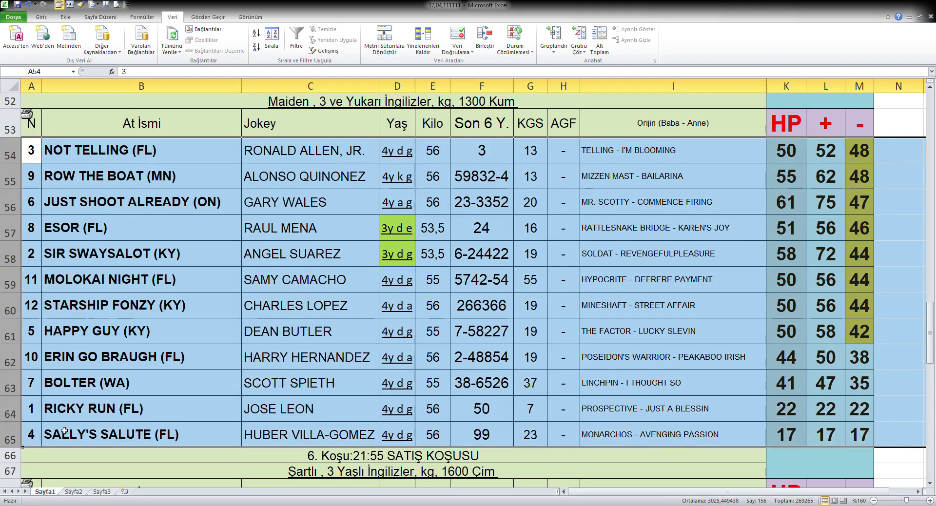
{"action": "left_click", "coordinate": [271, 36]}
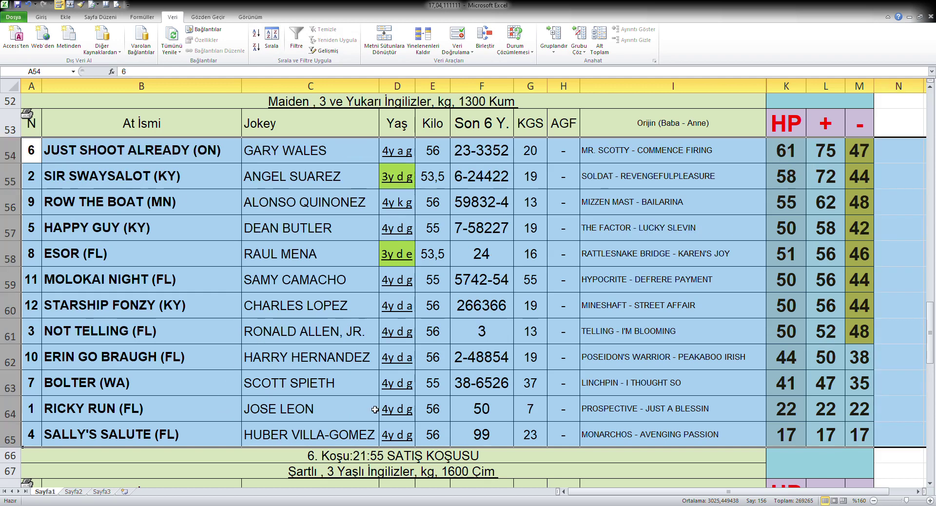
Fill the HP and plus cells of the fifth race's top three horses, K54:L56, with green.
{"action": "left_click_drag", "start_coordinate": [791, 157], "coordinate": [832, 195]}
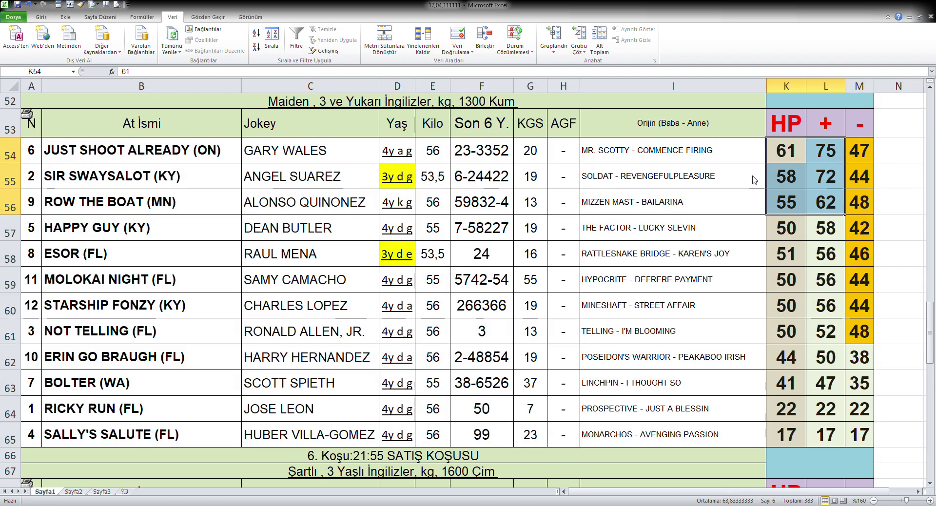
{"action": "key", "text": "F4"}
{"action": "left_click", "coordinate": [827, 280]}
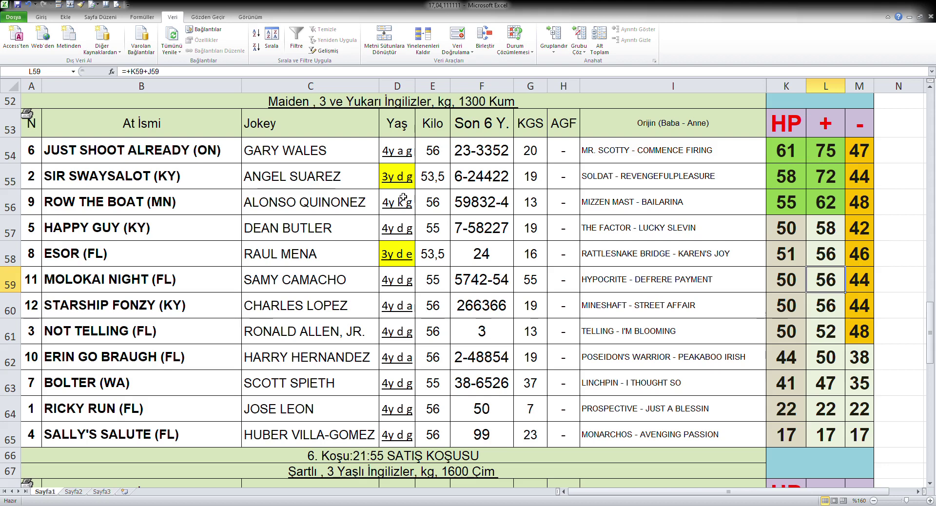
Fill the number and name cells of ROW THE BOAT (MN), A56:B56, with green.
{"action": "left_click", "coordinate": [398, 179]}
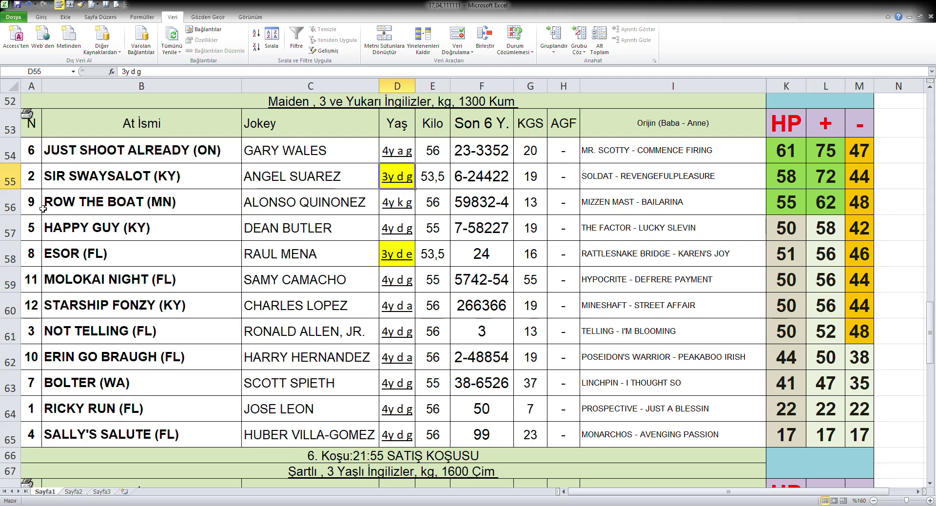
{"action": "left_click_drag", "start_coordinate": [32, 207], "coordinate": [113, 210]}
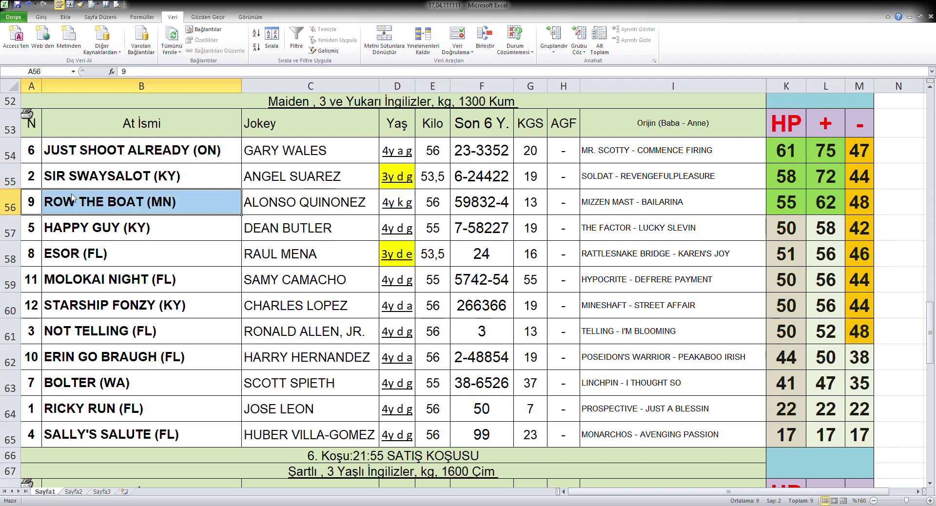
{"action": "key", "text": "F4"}
{"action": "left_click", "coordinate": [313, 240]}
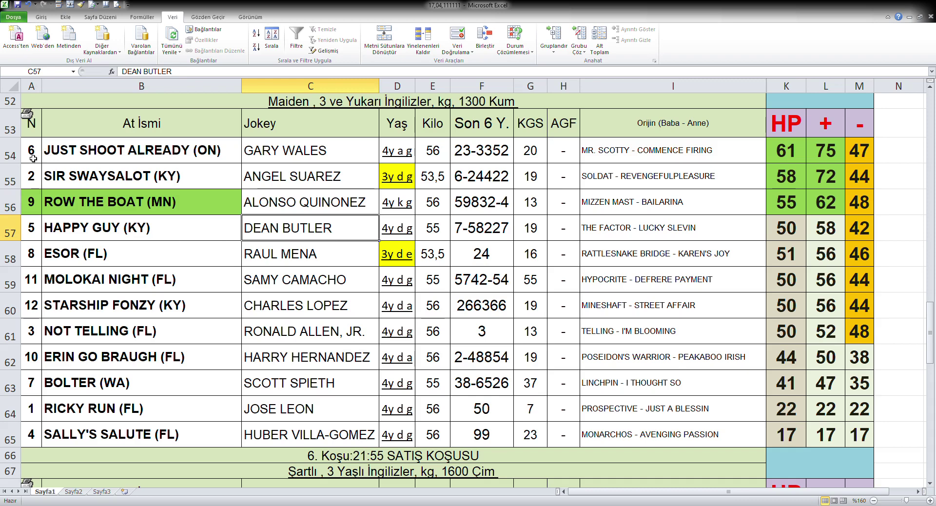
Fill the number and name cells of JUST SHOOT ALREADY (ON), A54:B54, with green.
{"action": "left_click_drag", "start_coordinate": [33, 155], "coordinate": [81, 151]}
{"action": "key", "text": "F4"}
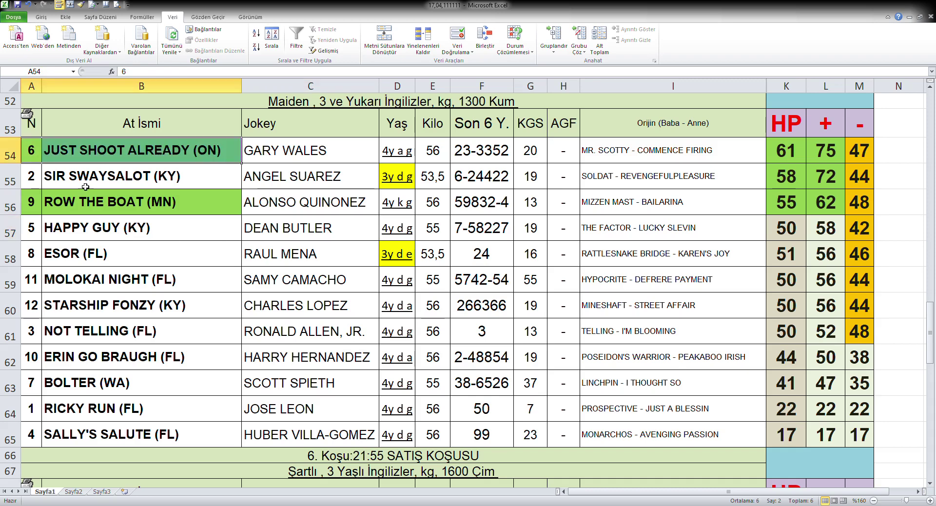
{"action": "left_click", "coordinate": [413, 227]}
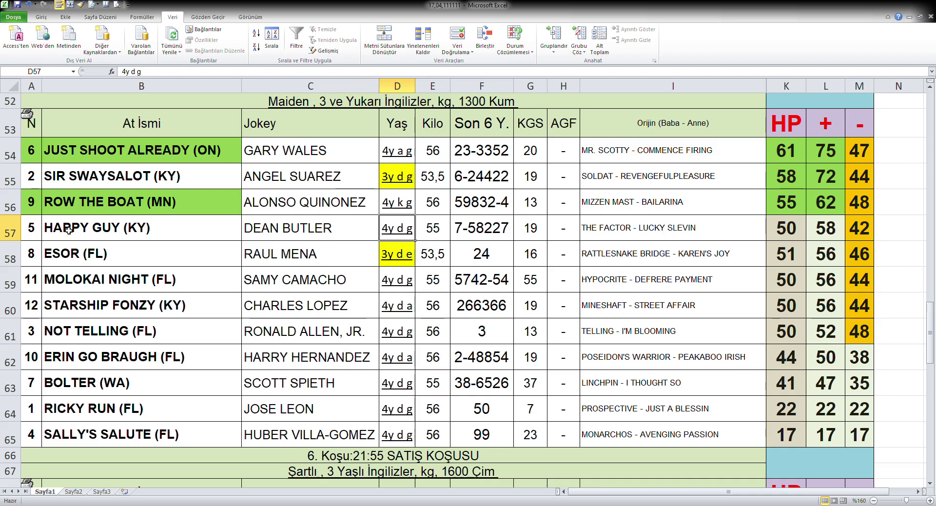
{"action": "left_click_drag", "start_coordinate": [32, 187], "coordinate": [34, 434]}
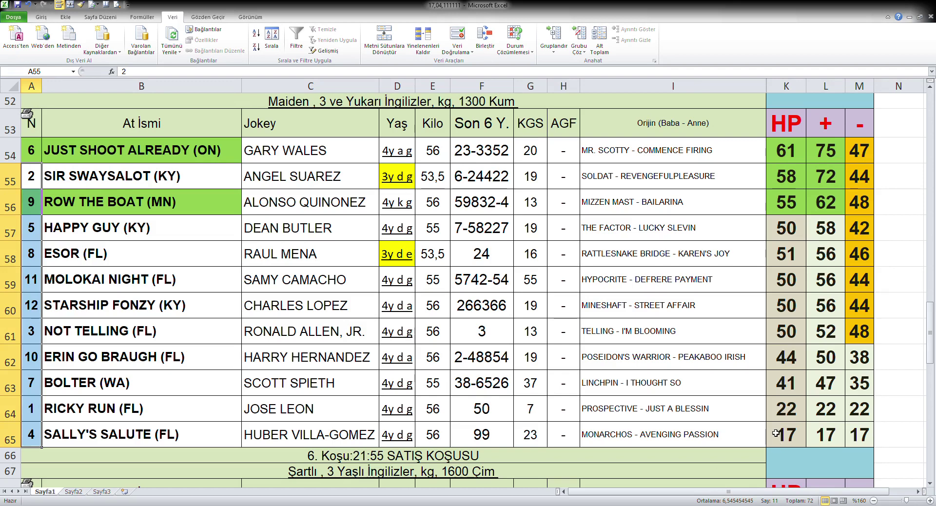
{"action": "left_click", "coordinate": [825, 404]}
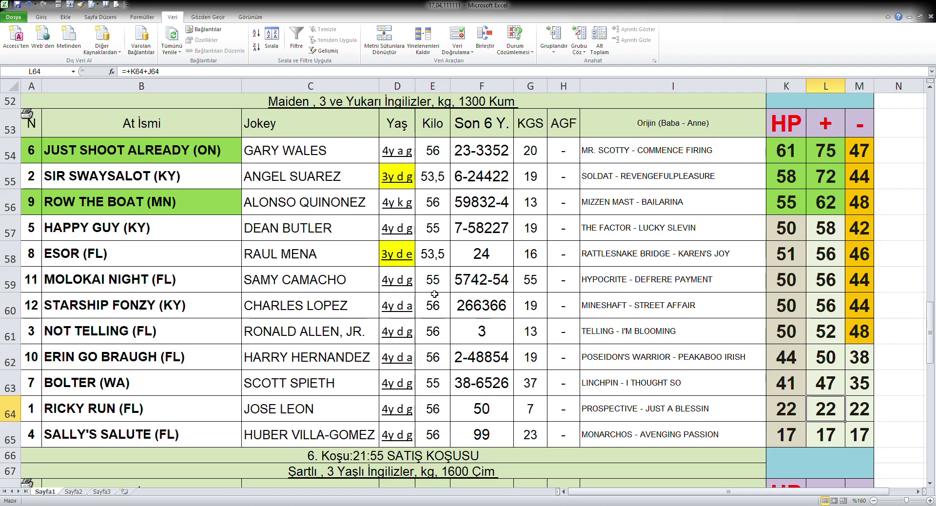
Sort the sixth race's horses in rows 69 to 80 by the minus column (M) in descending order.
{"action": "scroll", "coordinate": [428, 291], "scroll_direction": "up", "scroll_amount": 1}
{"action": "scroll", "coordinate": [428, 291], "scroll_direction": "down", "scroll_amount": 2}
{"action": "scroll", "coordinate": [428, 291], "scroll_direction": "down", "scroll_amount": 4}
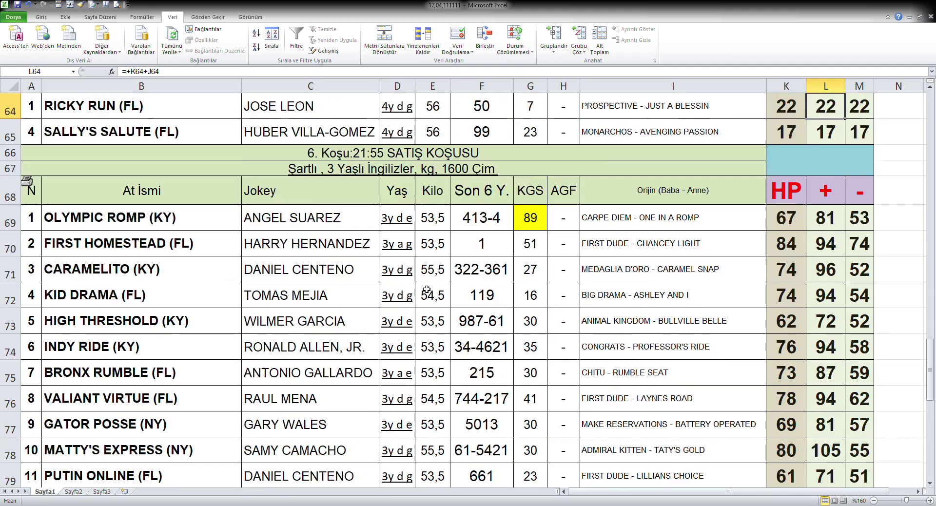
{"action": "scroll", "coordinate": [426, 291], "scroll_direction": "up", "scroll_amount": 1}
{"action": "scroll", "coordinate": [425, 290], "scroll_direction": "down", "scroll_amount": 1}
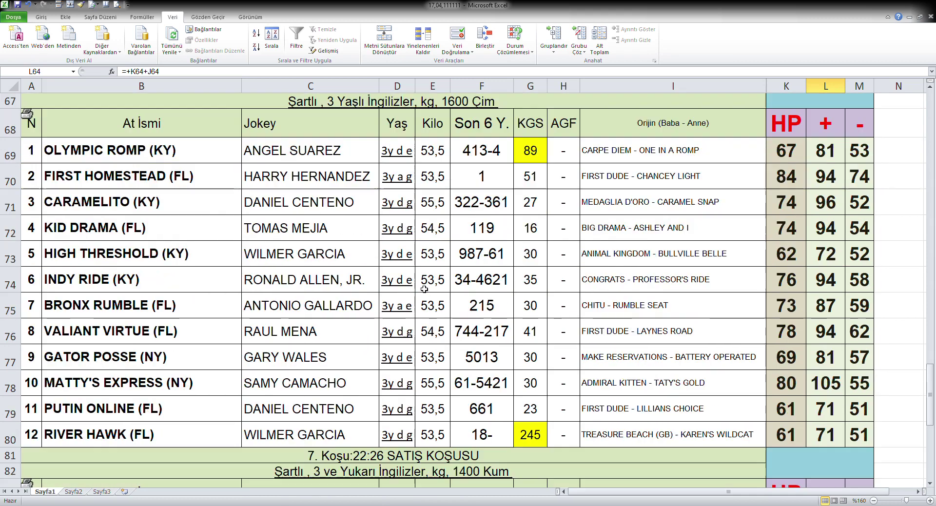
{"action": "left_click_drag", "start_coordinate": [24, 162], "coordinate": [41, 432]}
{"action": "scroll", "coordinate": [184, 361], "scroll_direction": "up", "scroll_amount": 1}
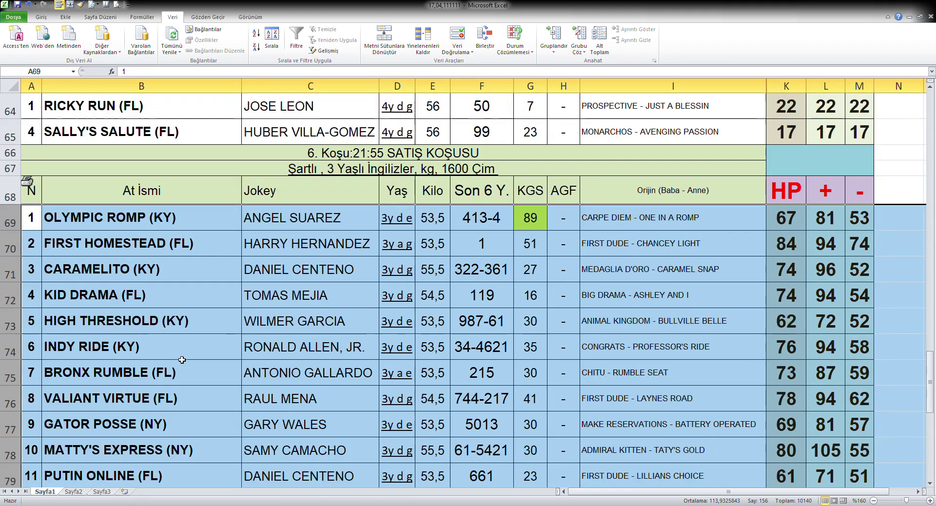
{"action": "scroll", "coordinate": [182, 358], "scroll_direction": "down", "scroll_amount": 1}
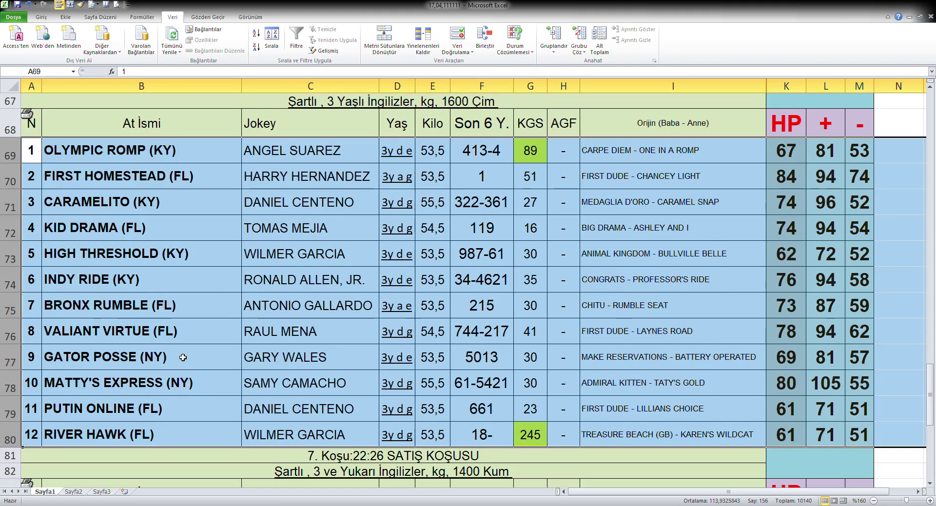
{"action": "left_click", "coordinate": [277, 39]}
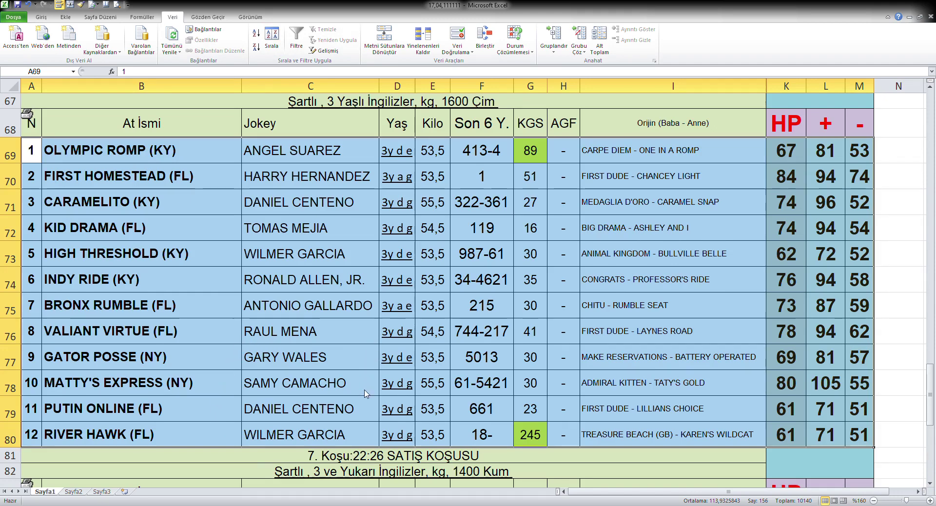
{"action": "key", "text": "ctrl+m"}
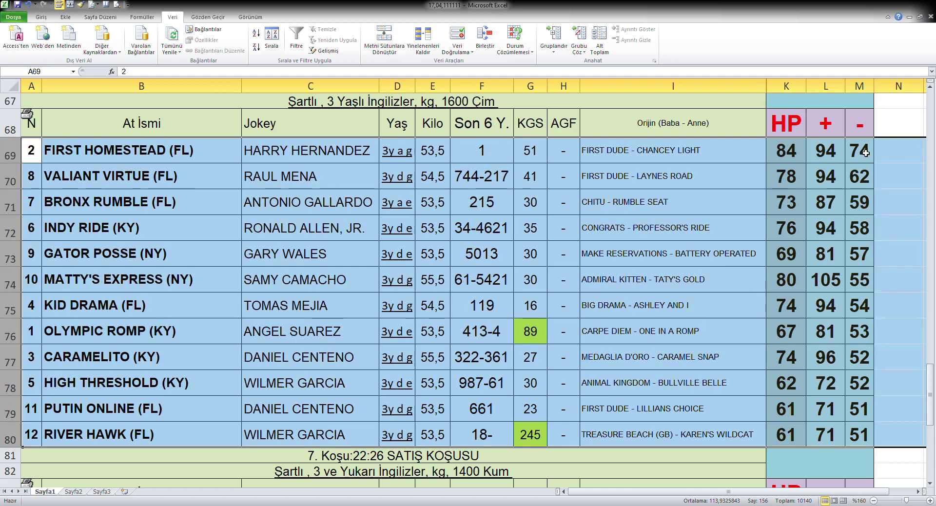
Fill the sixth race's five highest minus-column values, M69:M73, with orange.
{"action": "left_click_drag", "start_coordinate": [865, 153], "coordinate": [868, 251]}
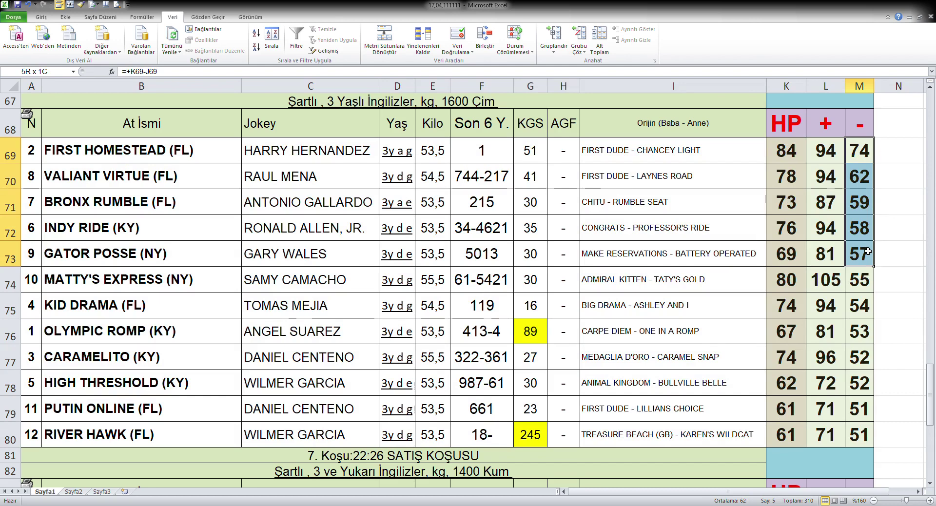
{"action": "left_click_drag", "start_coordinate": [867, 252], "coordinate": [867, 252]}
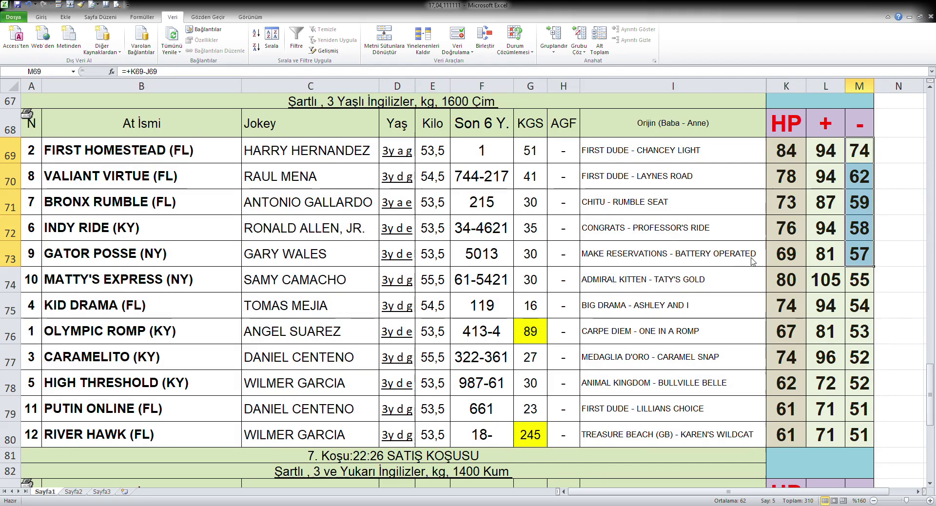
{"action": "key", "text": "F4"}
{"action": "left_click", "coordinate": [839, 305]}
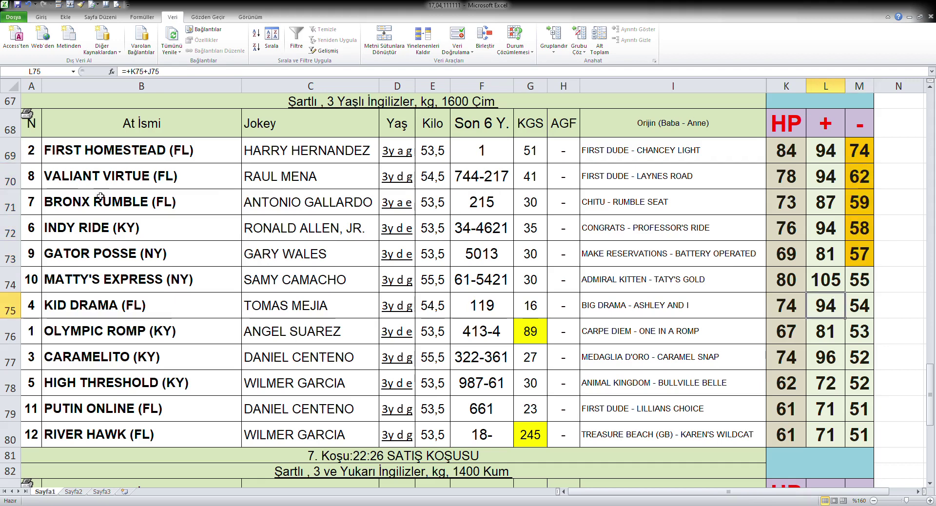
Sort the sixth race's horses in rows 69 to 80 by the plus column (L) in descending order.
{"action": "left_click_drag", "start_coordinate": [10, 155], "coordinate": [55, 383]}
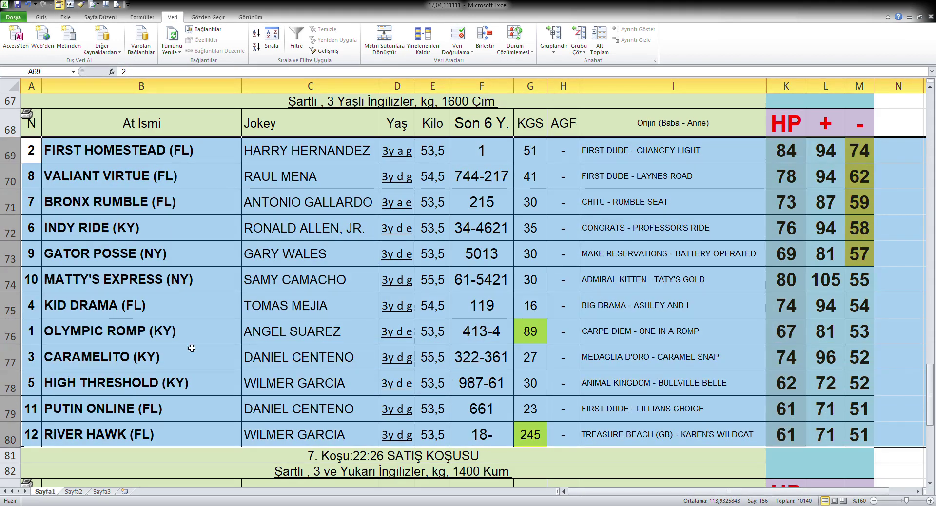
{"action": "left_click", "coordinate": [272, 37]}
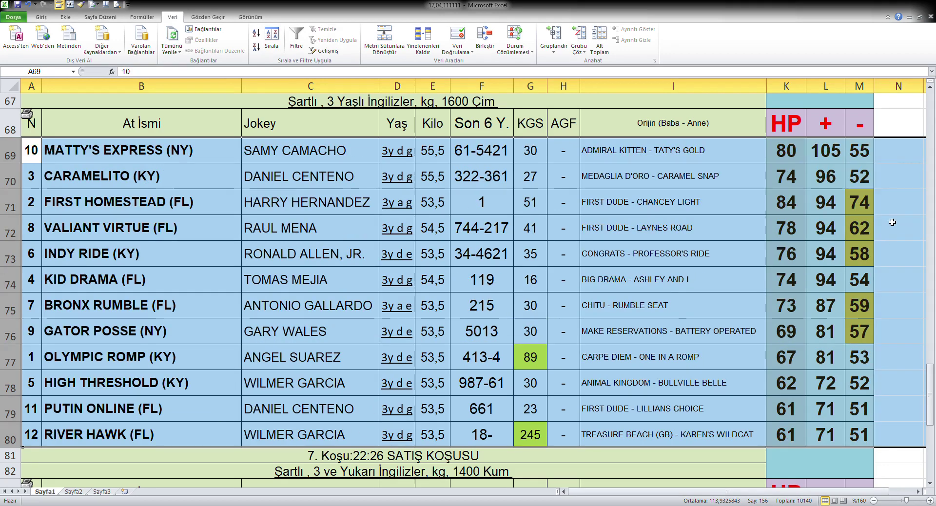
{"action": "left_click", "coordinate": [828, 228]}
Fill the HP and plus cells of the sixth race's top six horses, K69:L74, with green.
{"action": "left_click_drag", "start_coordinate": [796, 162], "coordinate": [831, 278]}
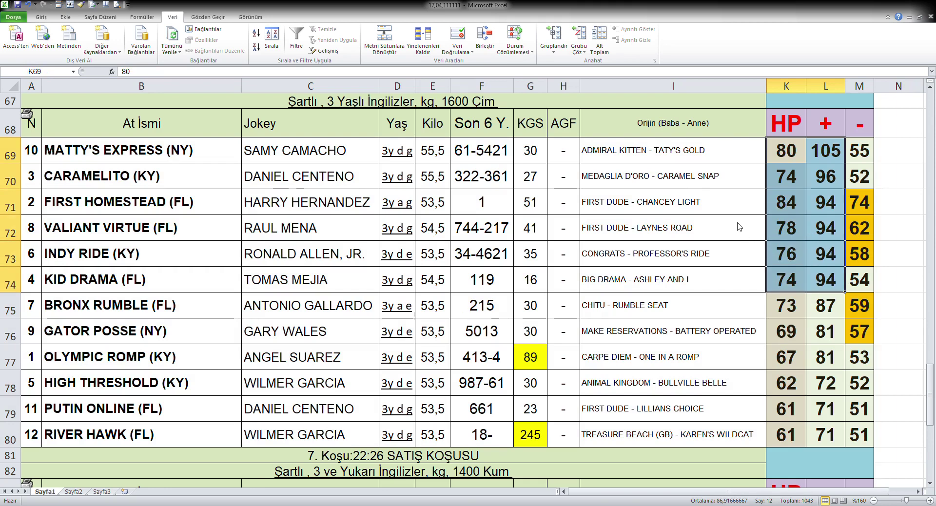
{"action": "key", "text": "F4"}
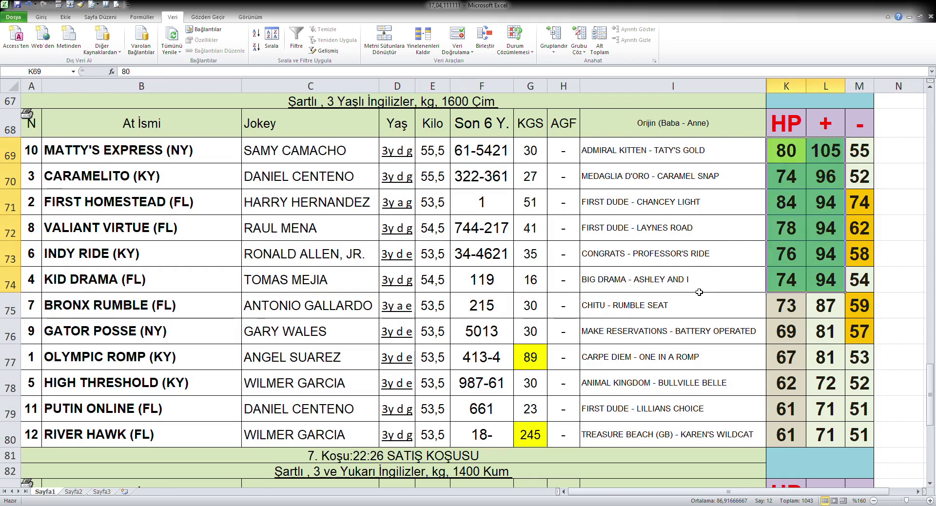
{"action": "left_click", "coordinate": [822, 357]}
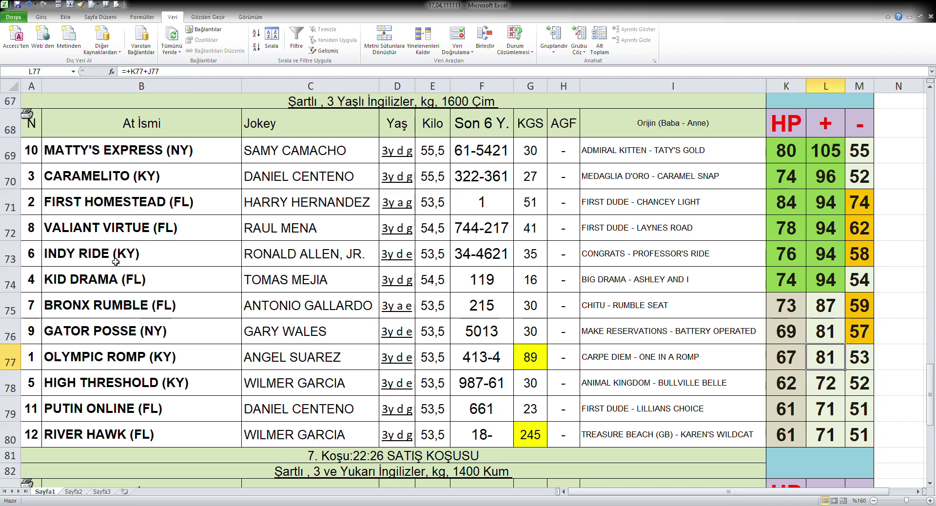
Fill the number and name cells of INDY RIDE, VALIANT VIRTUE and FIRST HOMESTEAD, A71:B73, with green.
{"action": "left_click", "coordinate": [10, 259]}
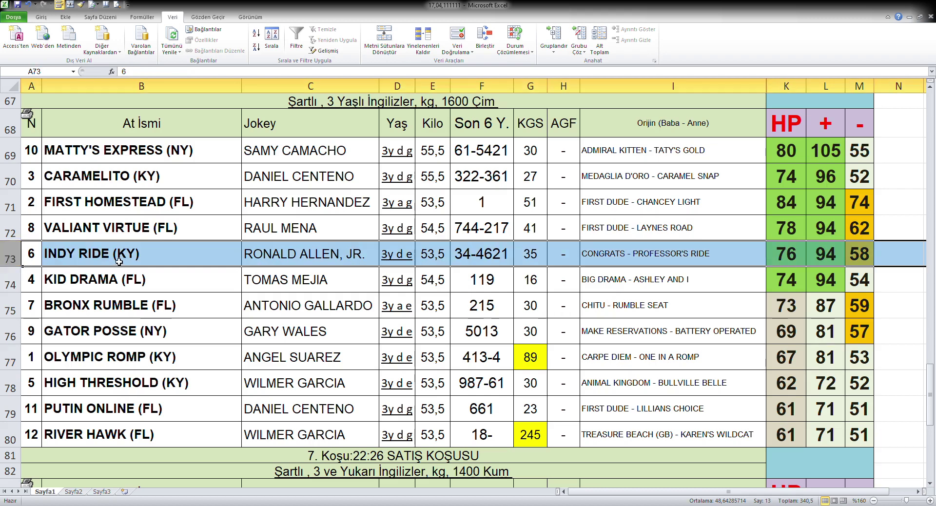
{"action": "left_click", "coordinate": [119, 262]}
{"action": "left_click_drag", "start_coordinate": [34, 261], "coordinate": [105, 261]}
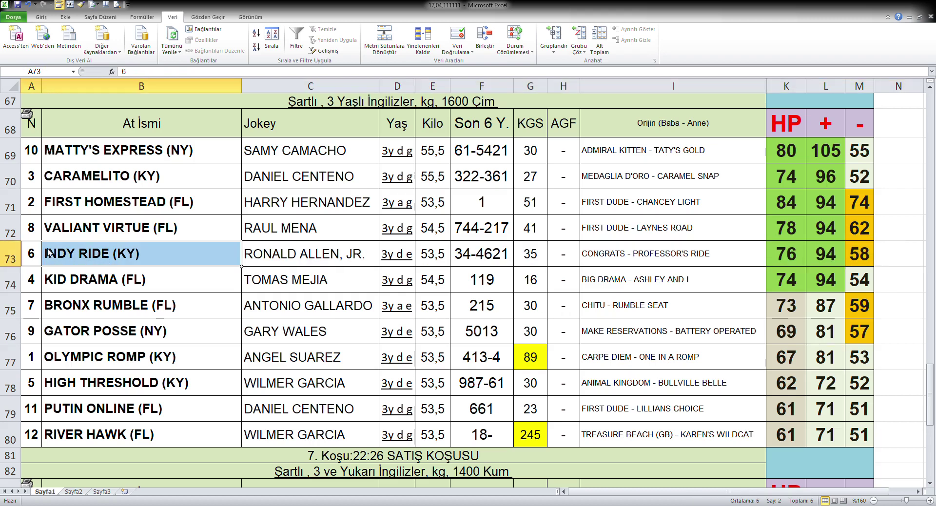
{"action": "key", "text": "F4"}
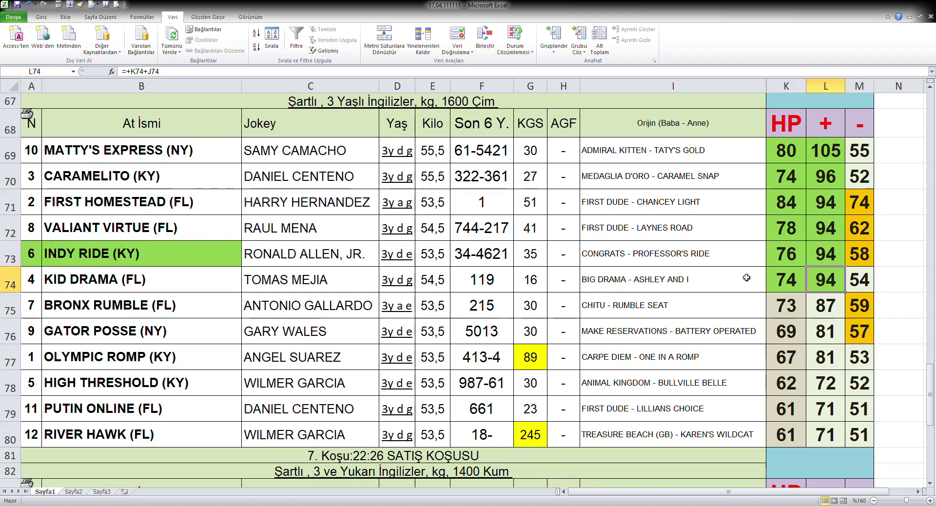
{"action": "left_click_drag", "start_coordinate": [37, 237], "coordinate": [80, 236]}
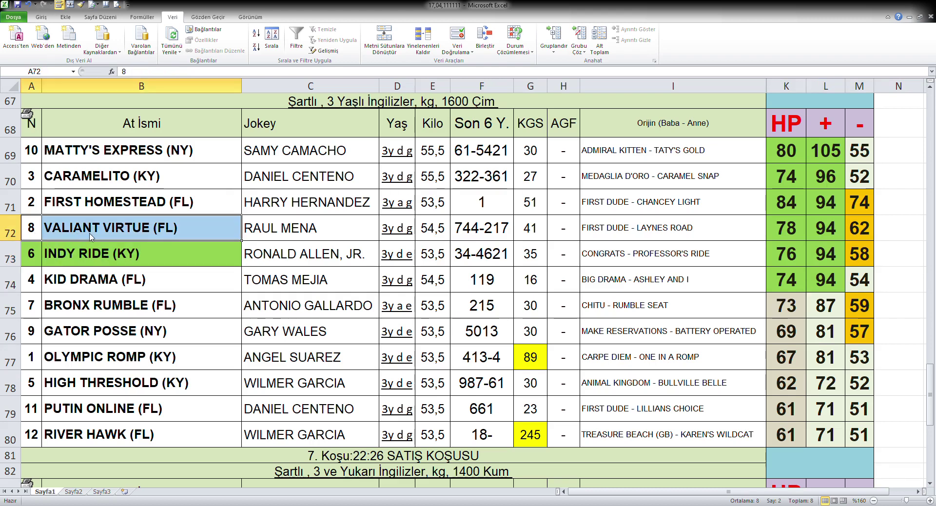
{"action": "key", "text": "F4"}
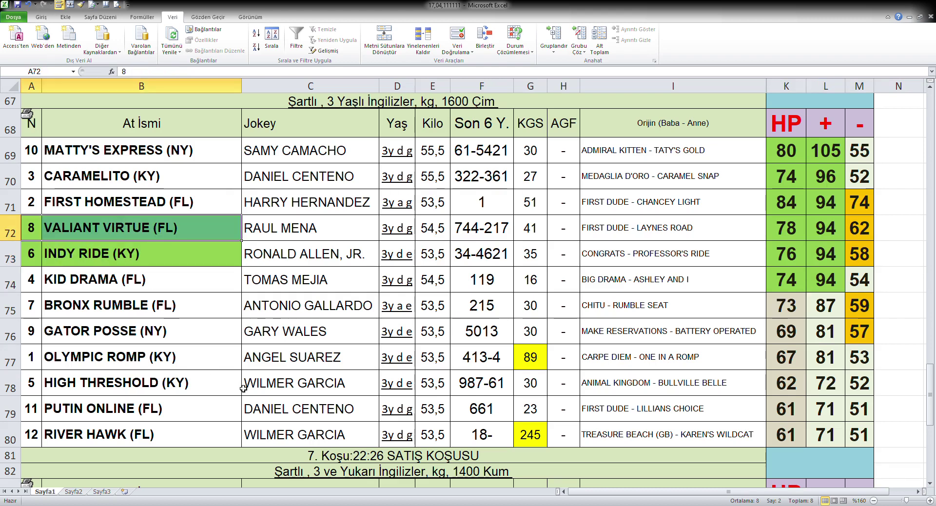
{"action": "left_click_drag", "start_coordinate": [37, 208], "coordinate": [53, 209]}
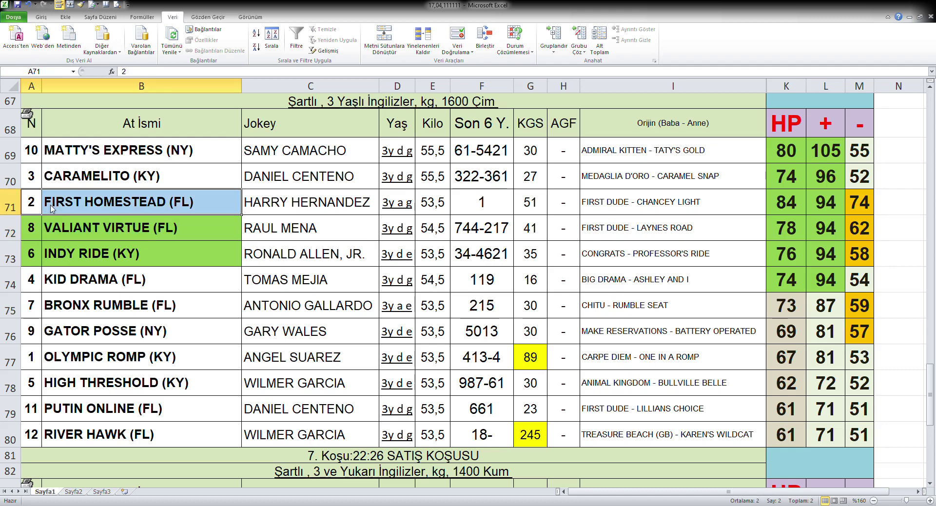
{"action": "key", "text": "F4"}
{"action": "left_click", "coordinate": [257, 319]}
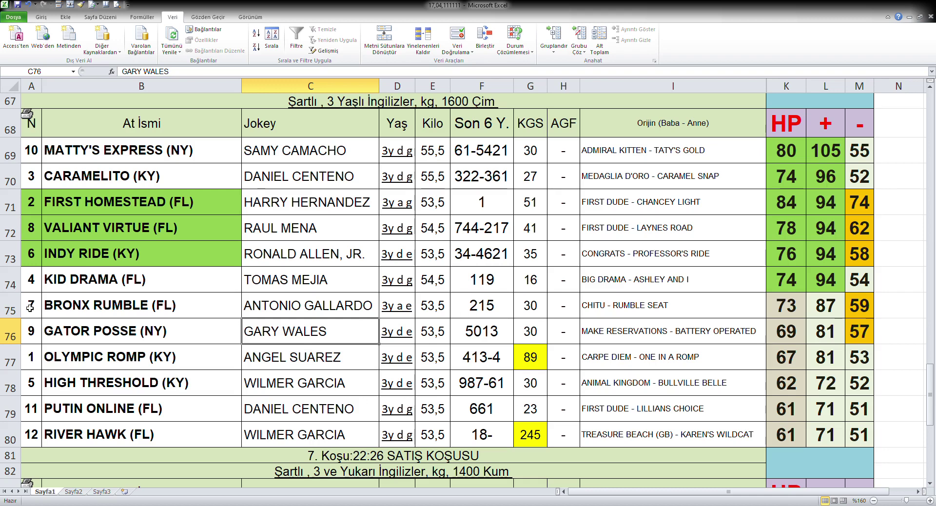
Fill the number and name cells of BRONX RUMBLE and GATOR POSSE, A75:B76, with green.
{"action": "left_click_drag", "start_coordinate": [30, 308], "coordinate": [59, 331]}
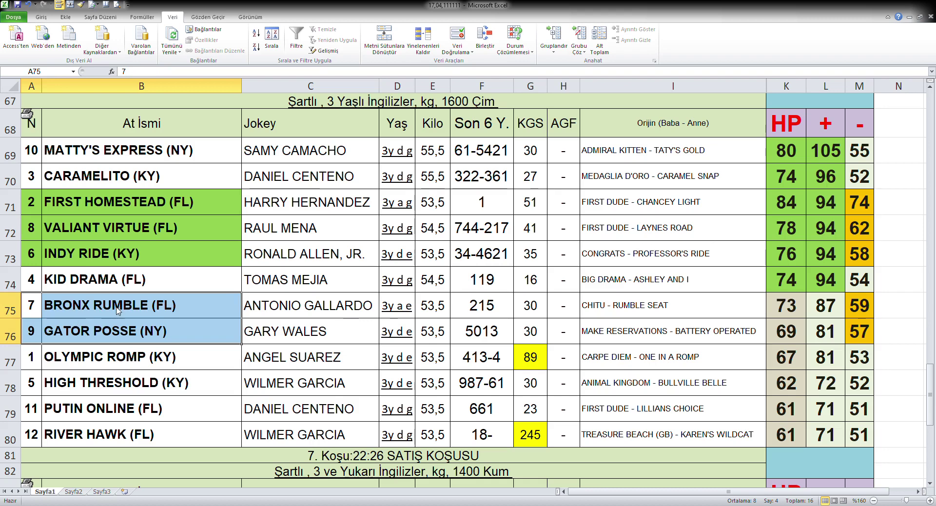
{"action": "key", "text": "F4"}
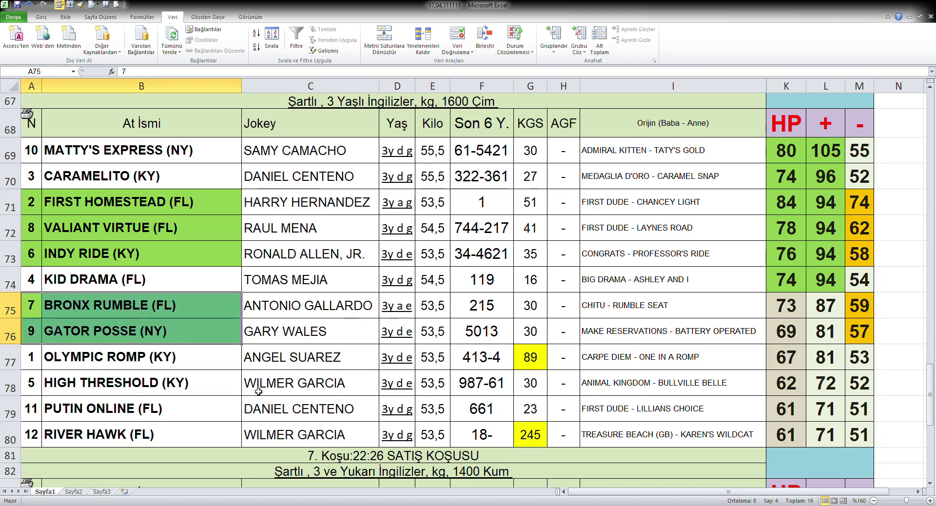
{"action": "left_click", "coordinate": [426, 344]}
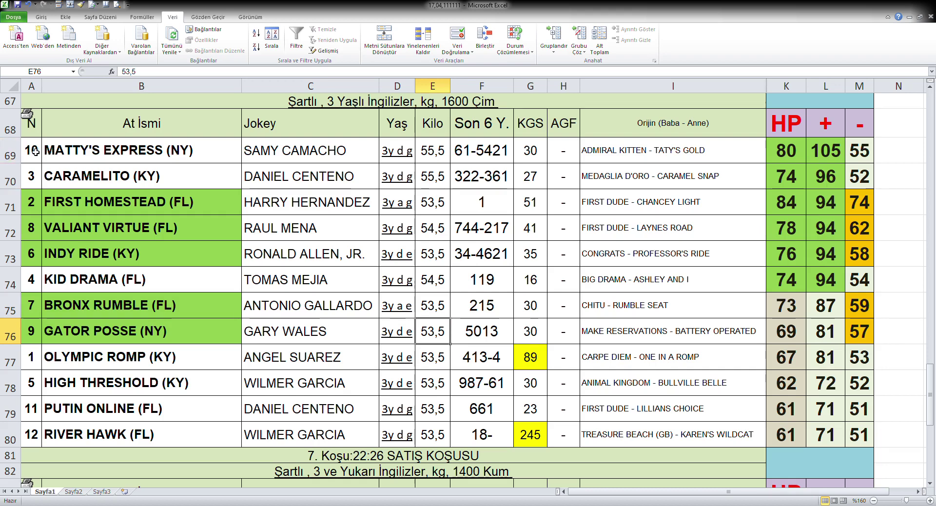
Fill the number and name cells of MATTY'S EXPRESS and CARAMELITO, A69:B70, with green.
{"action": "left_click_drag", "start_coordinate": [39, 156], "coordinate": [55, 171]}
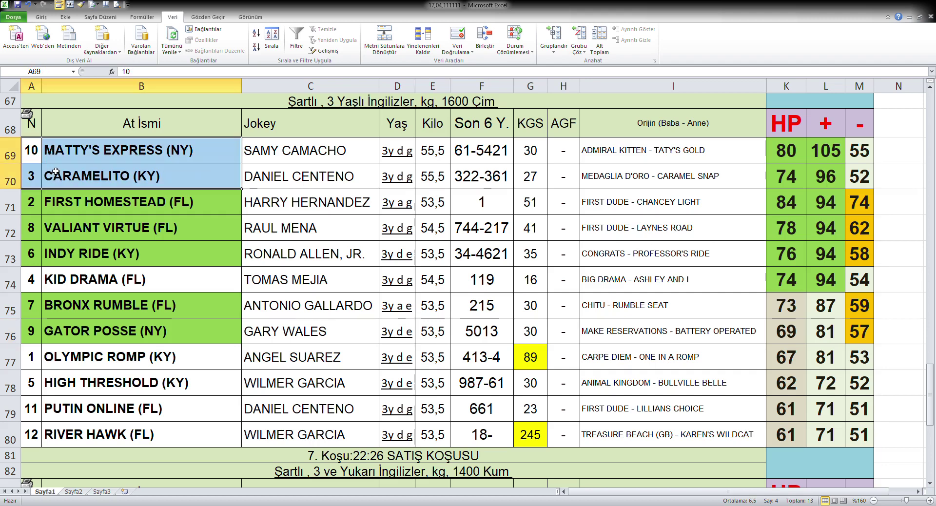
{"action": "key", "text": "F4"}
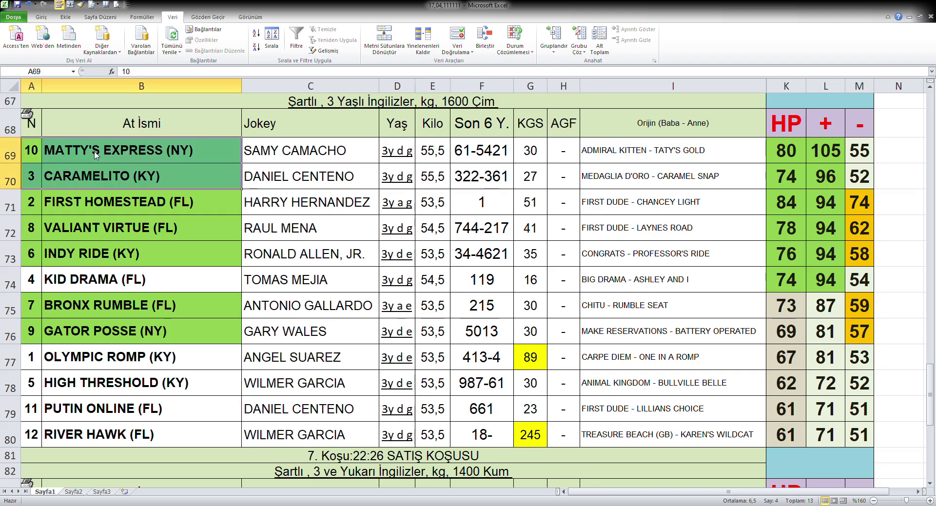
{"action": "left_click", "coordinate": [440, 305]}
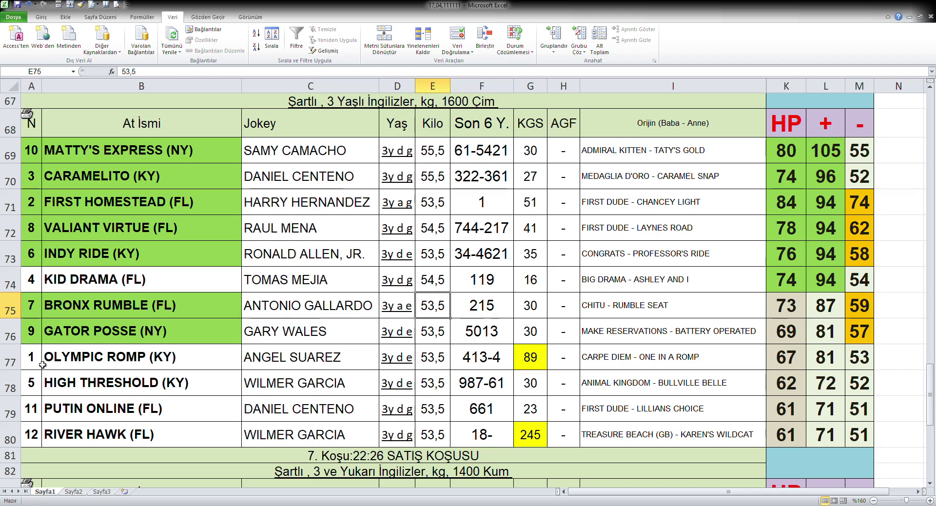
Remove the green from MATTY'S EXPRESS and CARAMELITO, A69:B70, by copying the unfilled format of OLYMPIC ROMP's cells A77:B77 onto them.
{"action": "left_click_drag", "start_coordinate": [33, 364], "coordinate": [64, 366]}
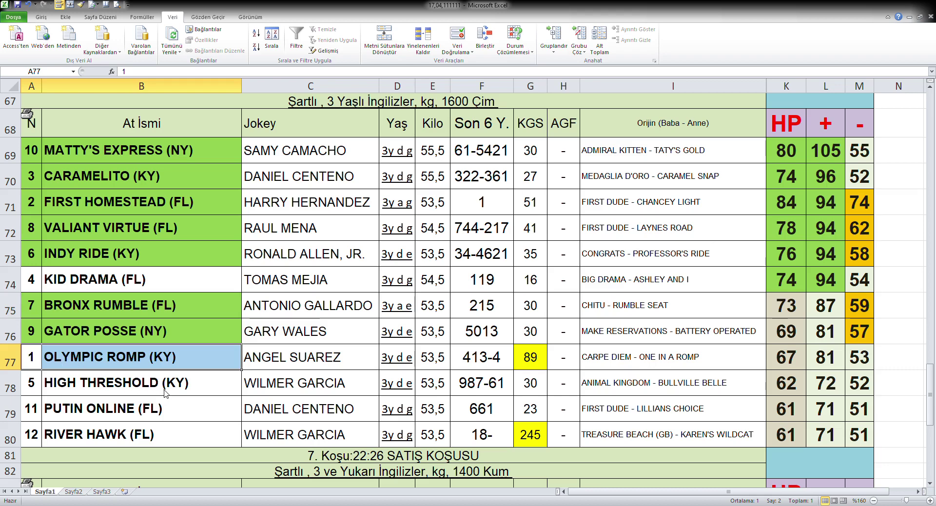
{"action": "left_click", "coordinate": [81, 5]}
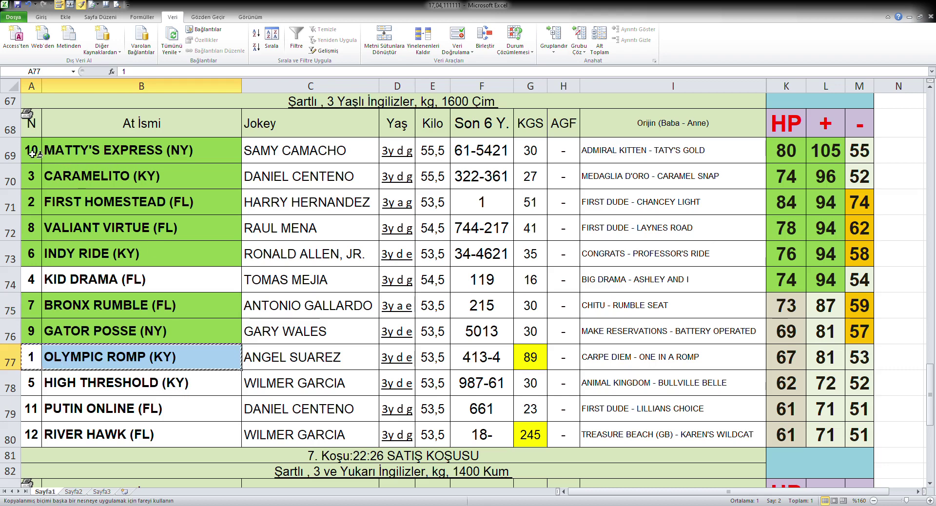
{"action": "left_click_drag", "start_coordinate": [30, 151], "coordinate": [134, 169]}
{"action": "left_click", "coordinate": [511, 260]}
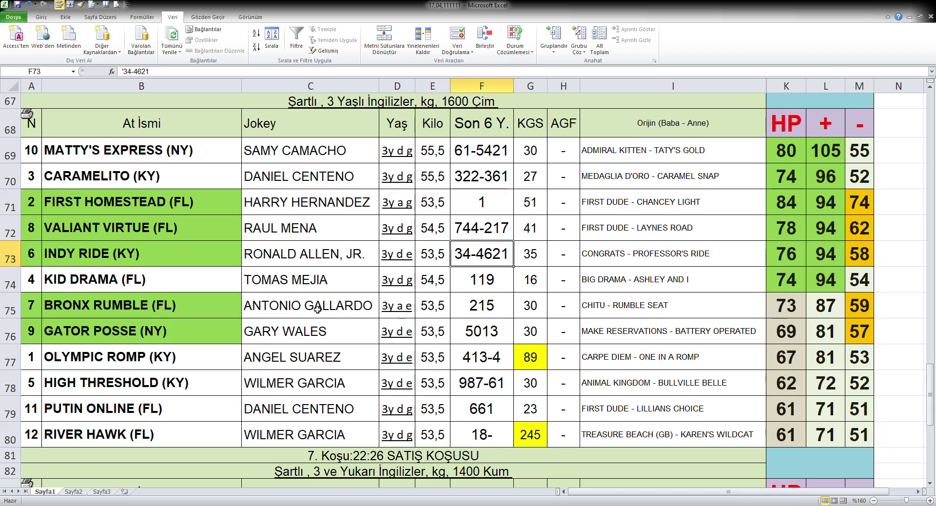
Sort the seventh race's entries, rows 84 to 94, by the minus column in descending order.
{"action": "scroll", "coordinate": [317, 309], "scroll_direction": "down", "scroll_amount": 4}
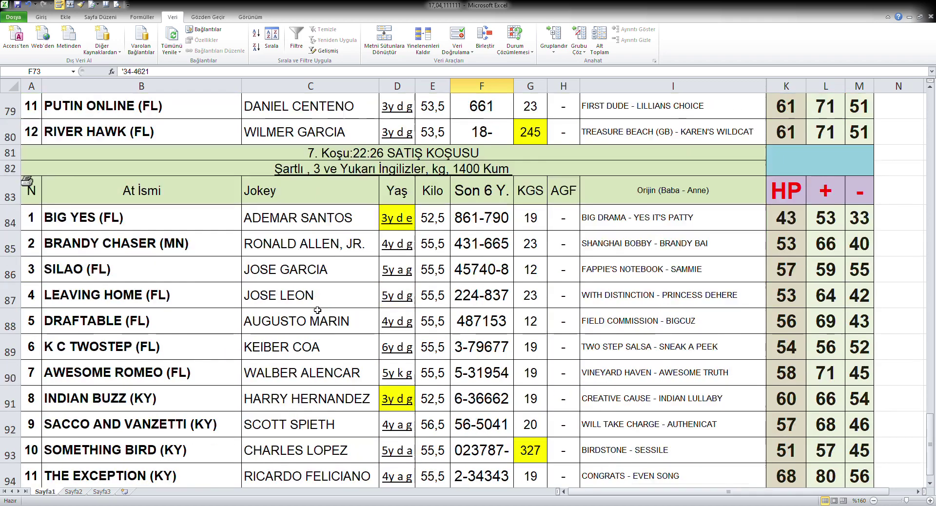
{"action": "scroll", "coordinate": [318, 309], "scroll_direction": "down", "scroll_amount": 1}
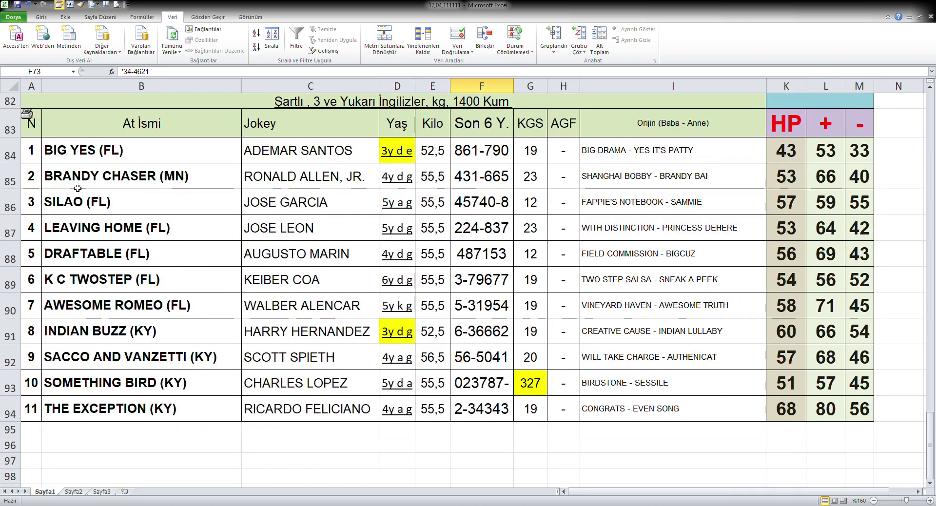
{"action": "left_click_drag", "start_coordinate": [10, 153], "coordinate": [51, 404]}
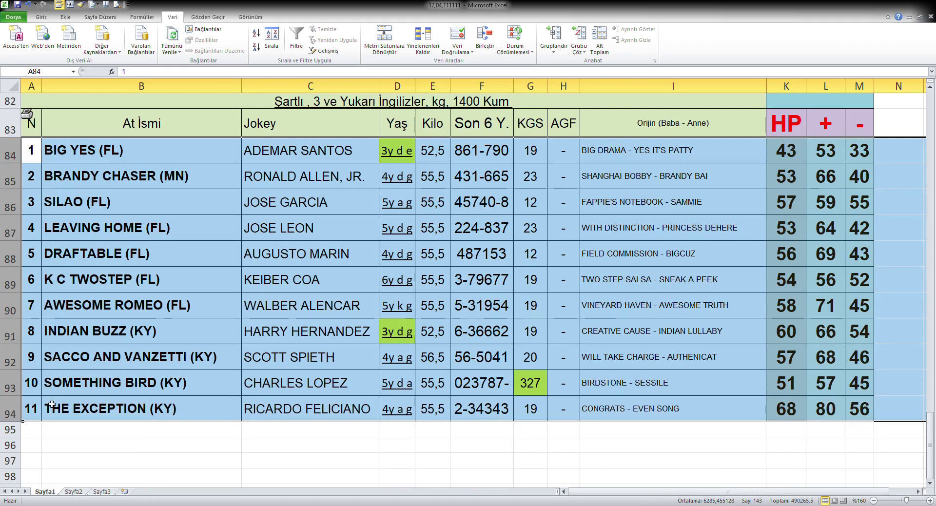
{"action": "left_click", "coordinate": [272, 39]}
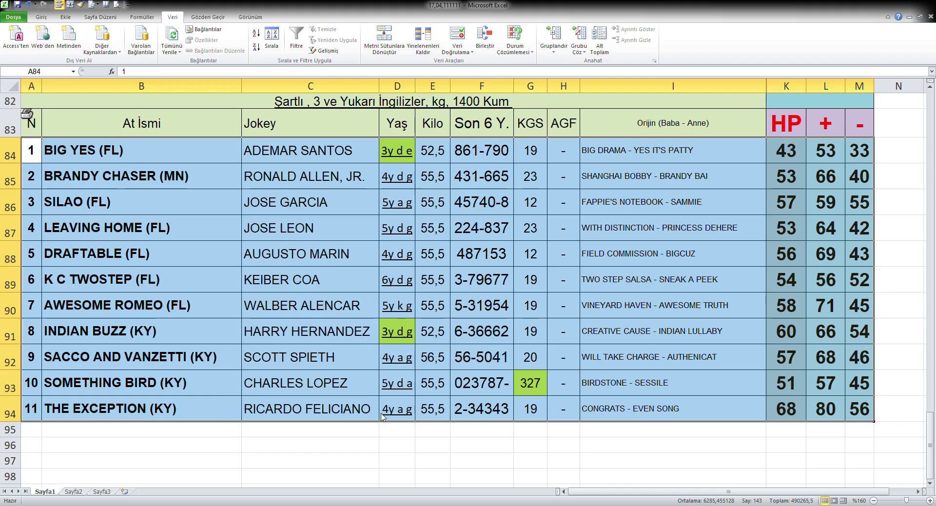
Fill the four highest minus ratings of the seventh race, M84:M87, with orange.
{"action": "left_click_drag", "start_coordinate": [861, 155], "coordinate": [865, 230]}
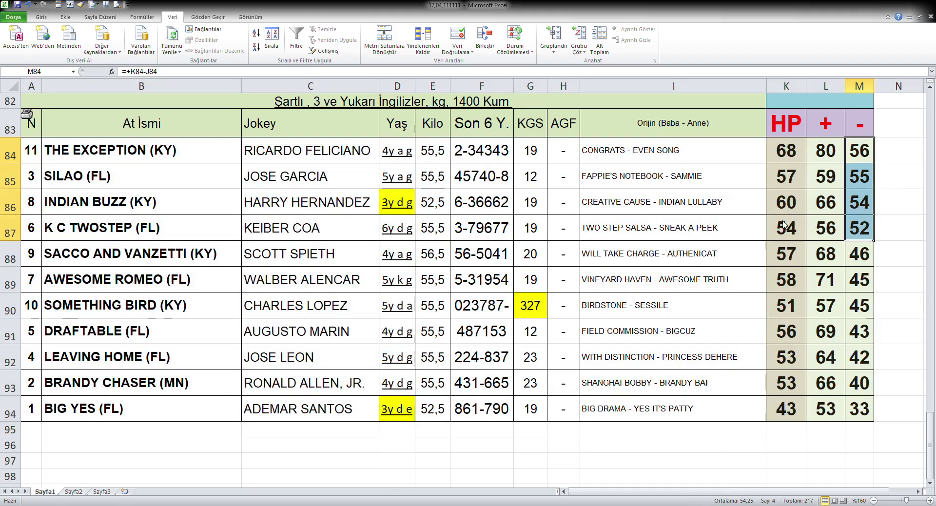
{"action": "key", "text": "F4"}
{"action": "left_click", "coordinate": [828, 305]}
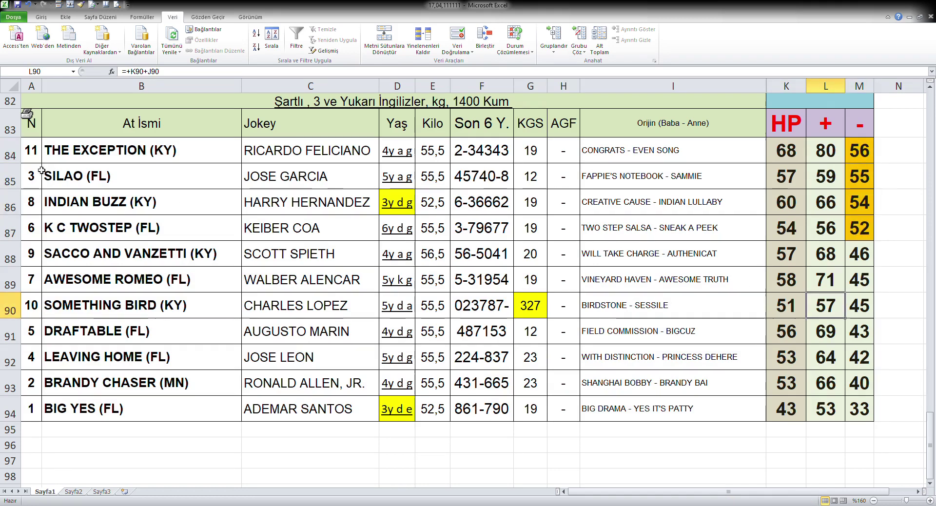
Sort the seventh race's entries, rows 84 to 94, by the plus column in descending order.
{"action": "left_click_drag", "start_coordinate": [32, 151], "coordinate": [917, 414]}
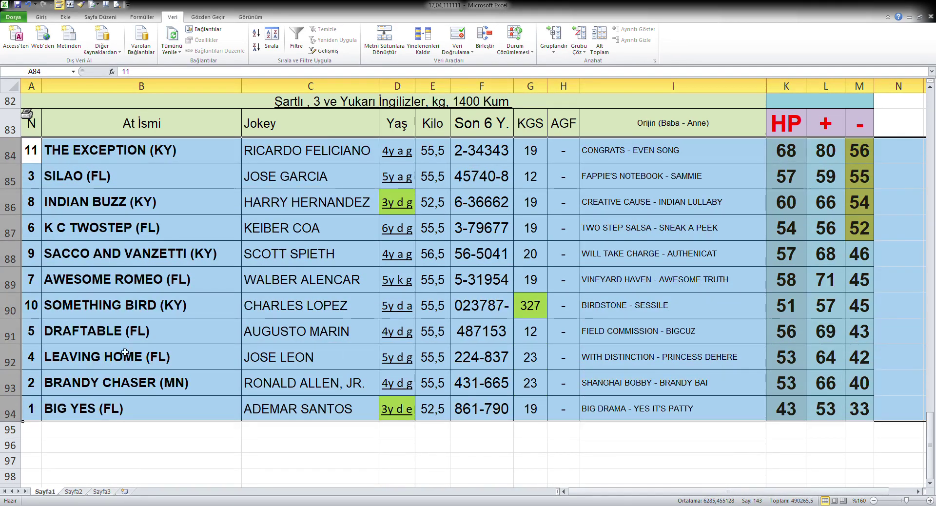
{"action": "key", "text": "shift+Left"}
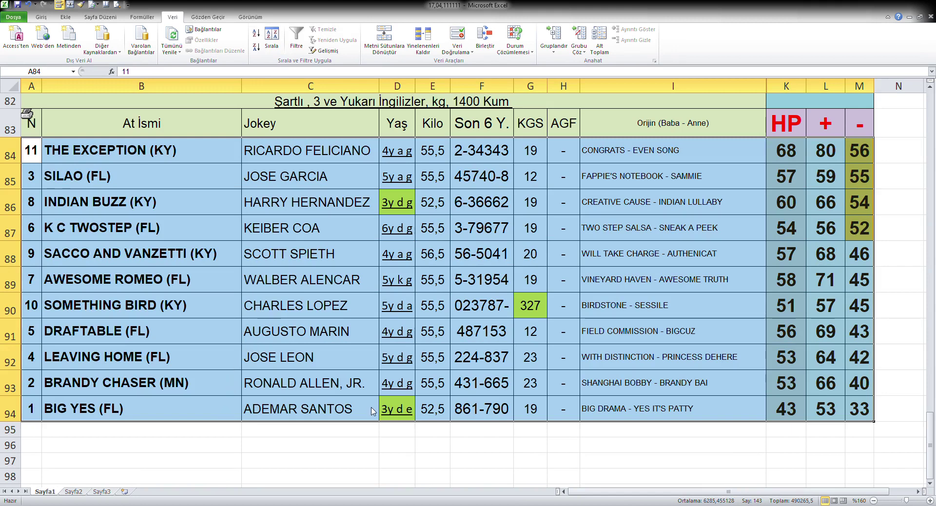
{"action": "key", "text": "ctrl+z"}
Fill the top two HP and plus ratings, K84:L85, and THE EXCEPTION's number, name and jockey cells, A84:C84, with green.
{"action": "left_click_drag", "start_coordinate": [790, 156], "coordinate": [836, 188]}
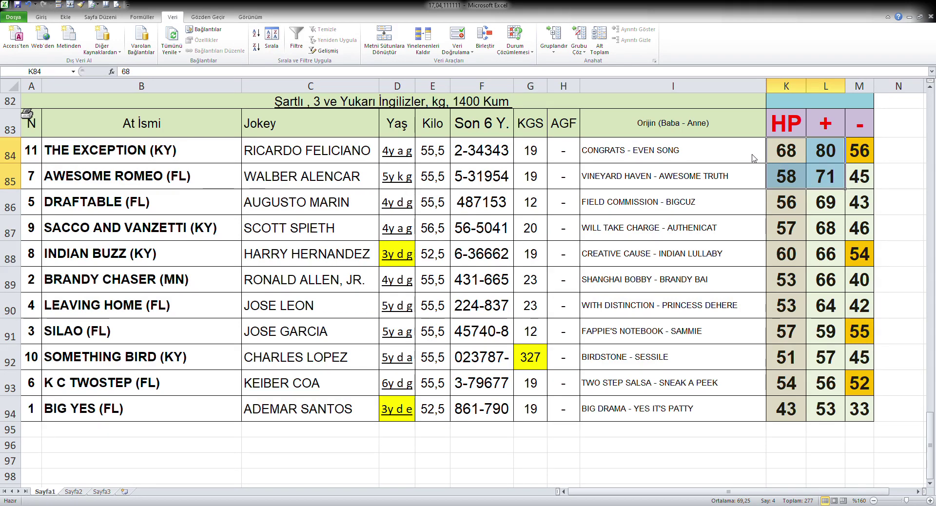
{"action": "left_click", "coordinate": [805, 264]}
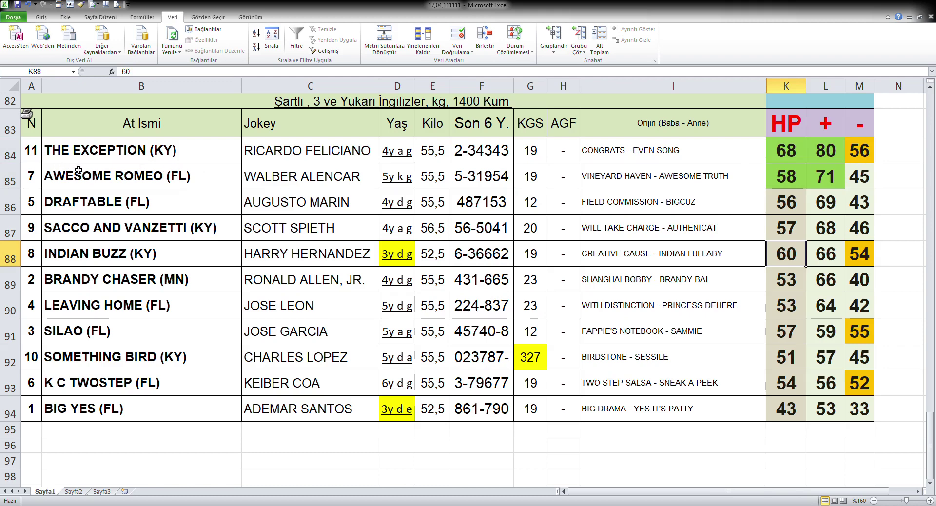
{"action": "left_click_drag", "start_coordinate": [31, 154], "coordinate": [266, 157]}
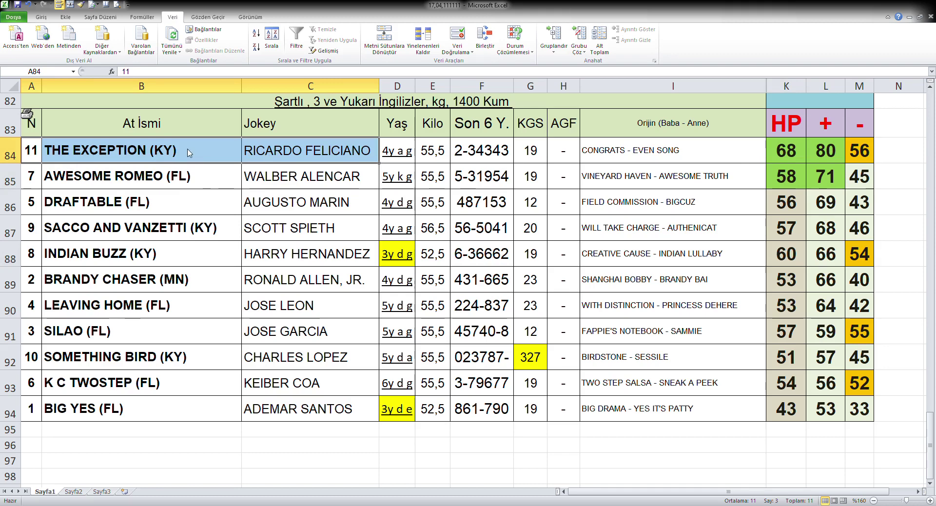
{"action": "key", "text": "F4"}
{"action": "left_click", "coordinate": [502, 285]}
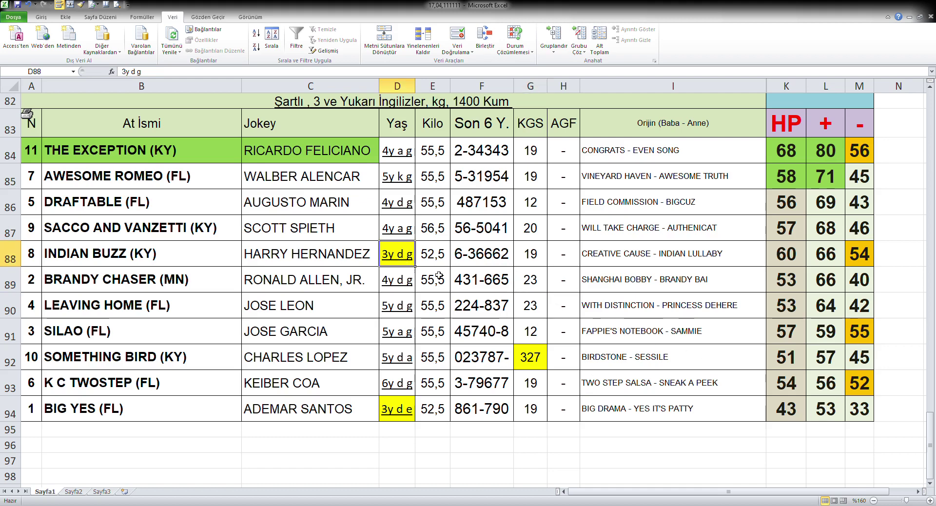
{"action": "left_click", "coordinate": [509, 259]}
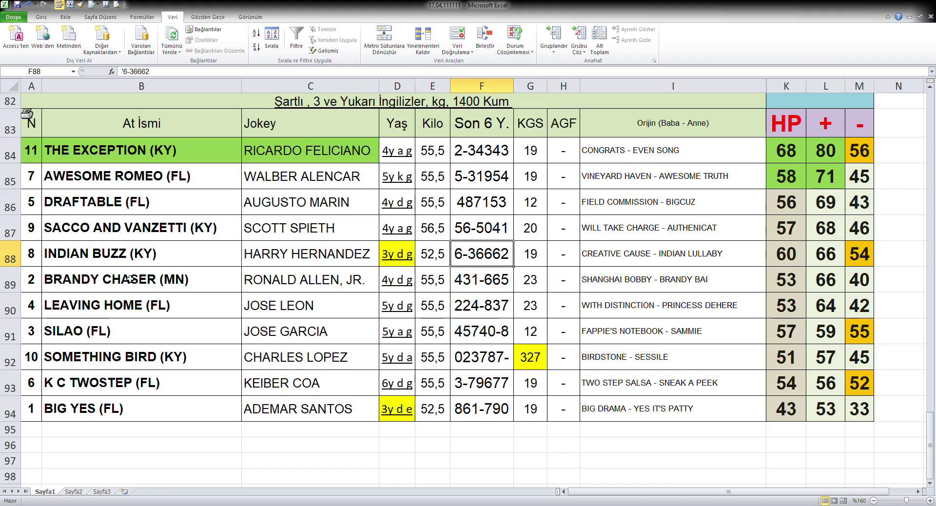
Fill the number cells of SACCO AND VANZETTI, INDIAN BUZZ and AWESOME ROMEO, A87, A88 and A85, with green.
{"action": "left_click", "coordinate": [33, 259]}
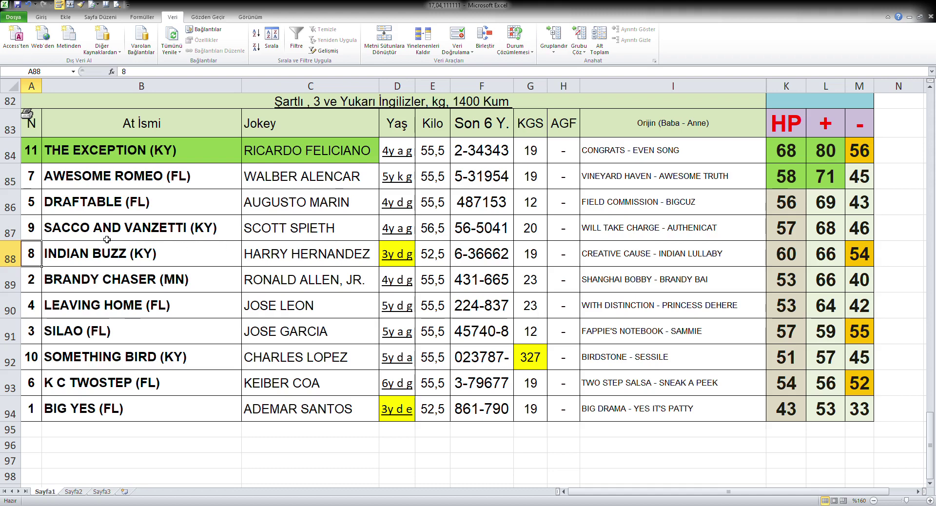
{"action": "left_click", "coordinate": [36, 234]}
{"action": "key", "text": "F4"}
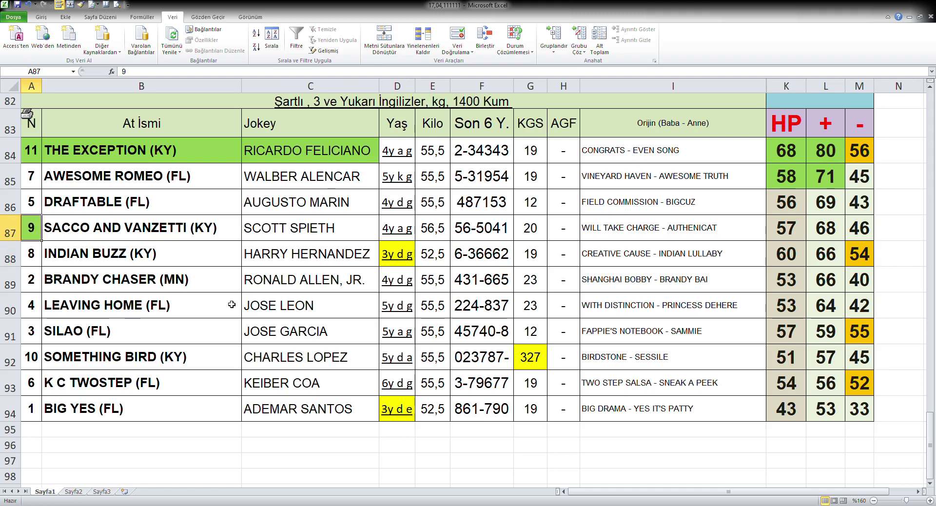
{"action": "left_click", "coordinate": [41, 257]}
{"action": "key", "text": "F4"}
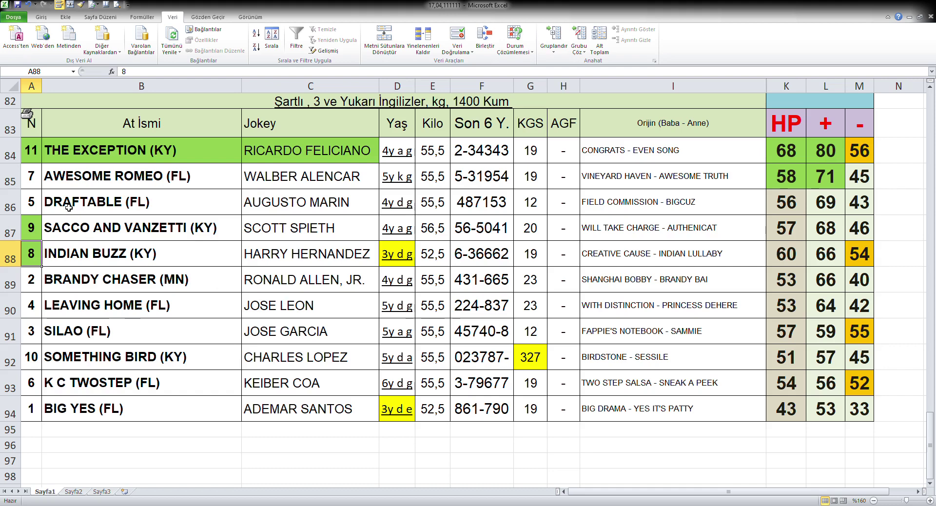
{"action": "left_click", "coordinate": [36, 178]}
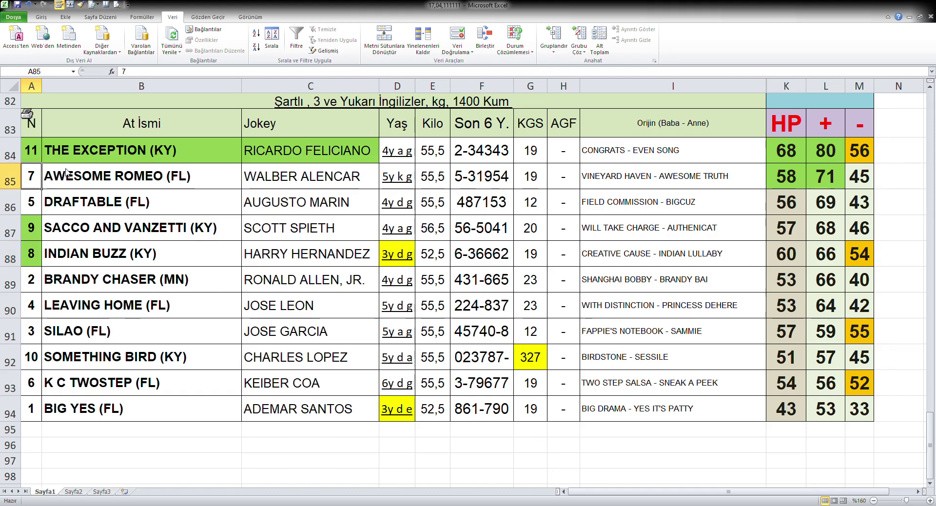
{"action": "left_click", "coordinate": [456, 331]}
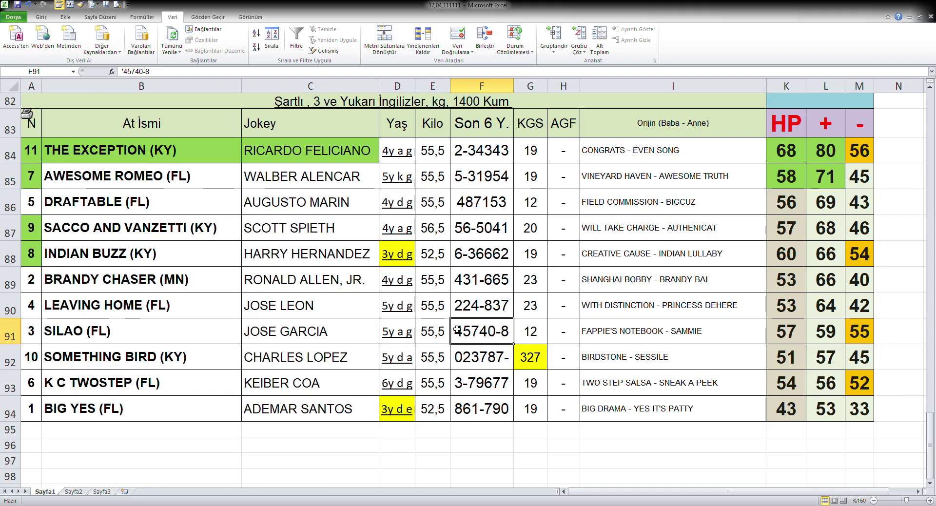
{"action": "scroll", "coordinate": [456, 331], "scroll_direction": "down", "scroll_amount": 1}
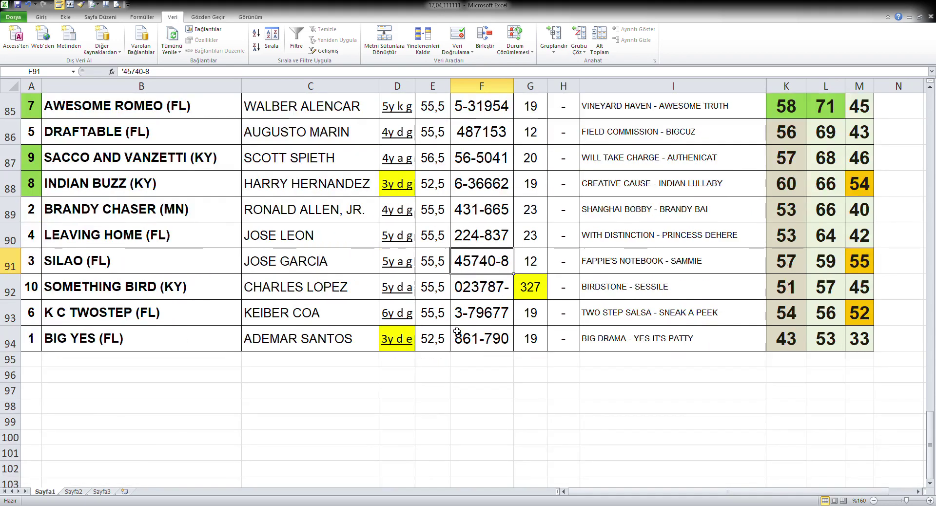
{"action": "scroll", "coordinate": [457, 331], "scroll_direction": "up", "scroll_amount": 1}
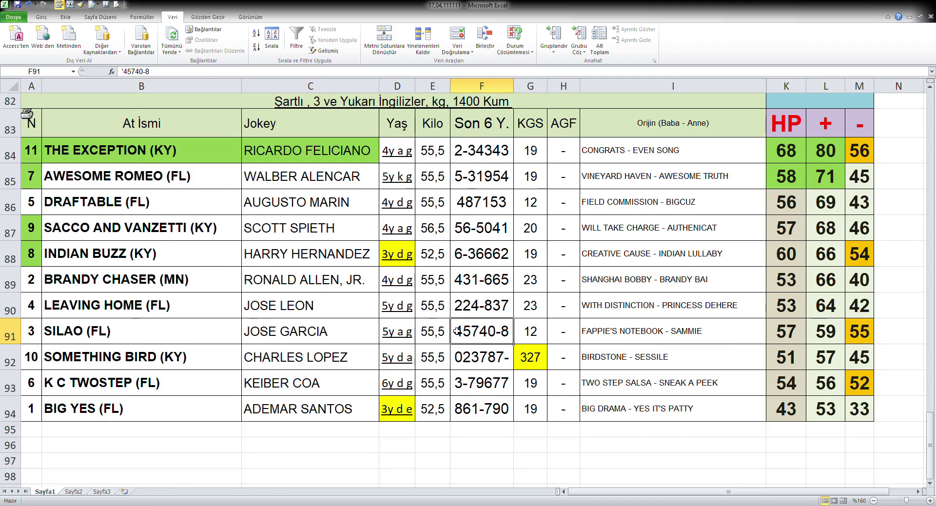